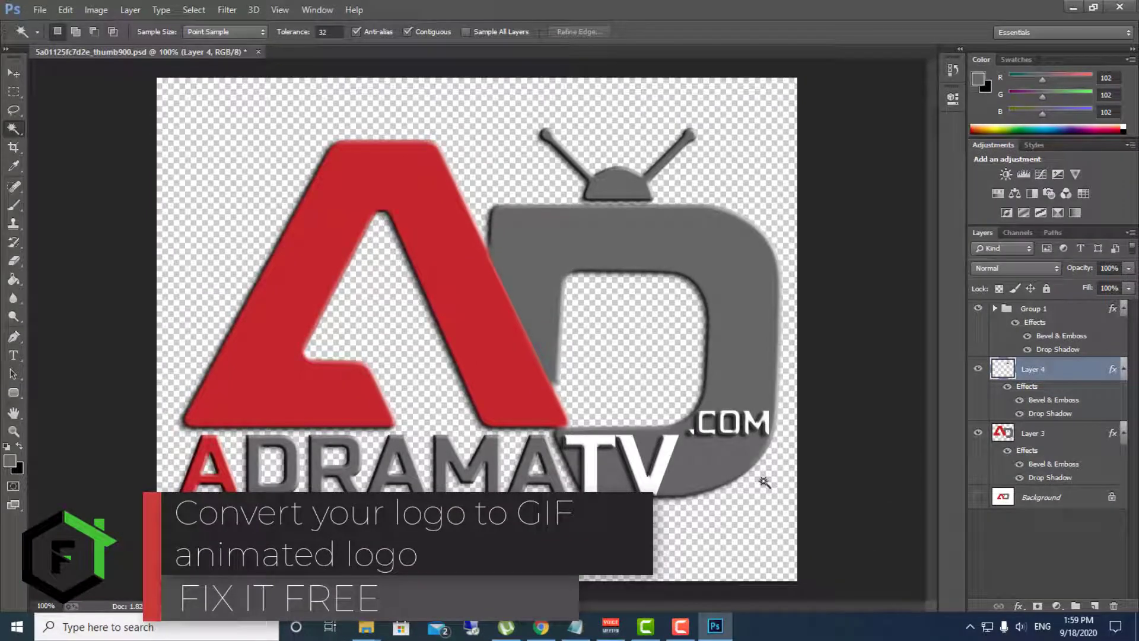
Step: Switch from the Magic Wand to the Move tool on the AdramaTV logo document
left_click(14, 73)
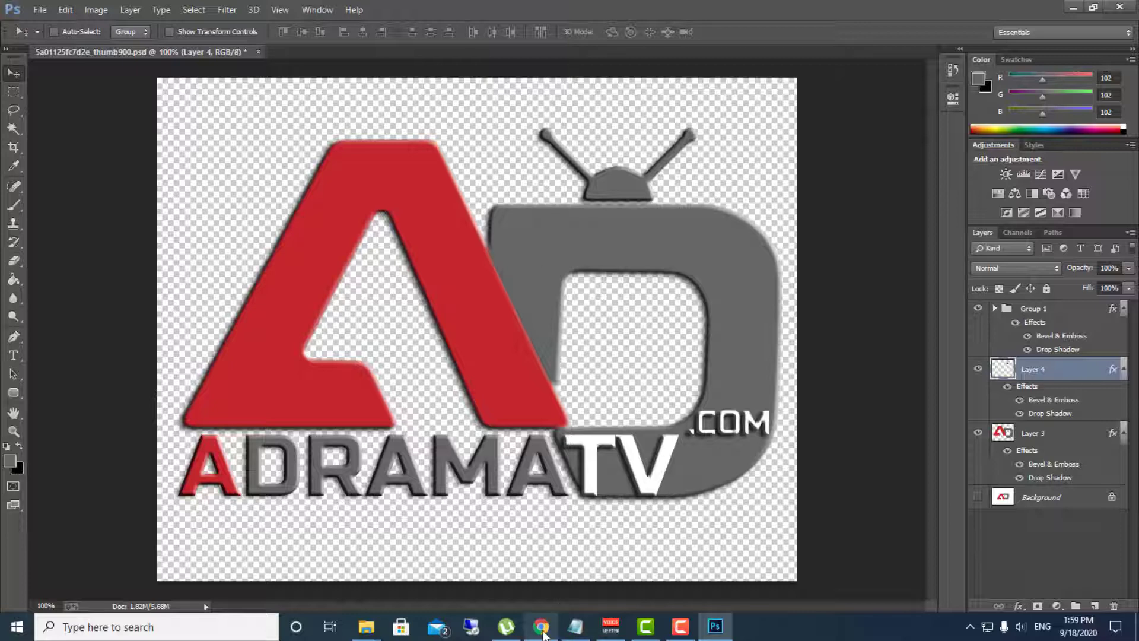
mouse_move(544, 632)
left_click(542, 597)
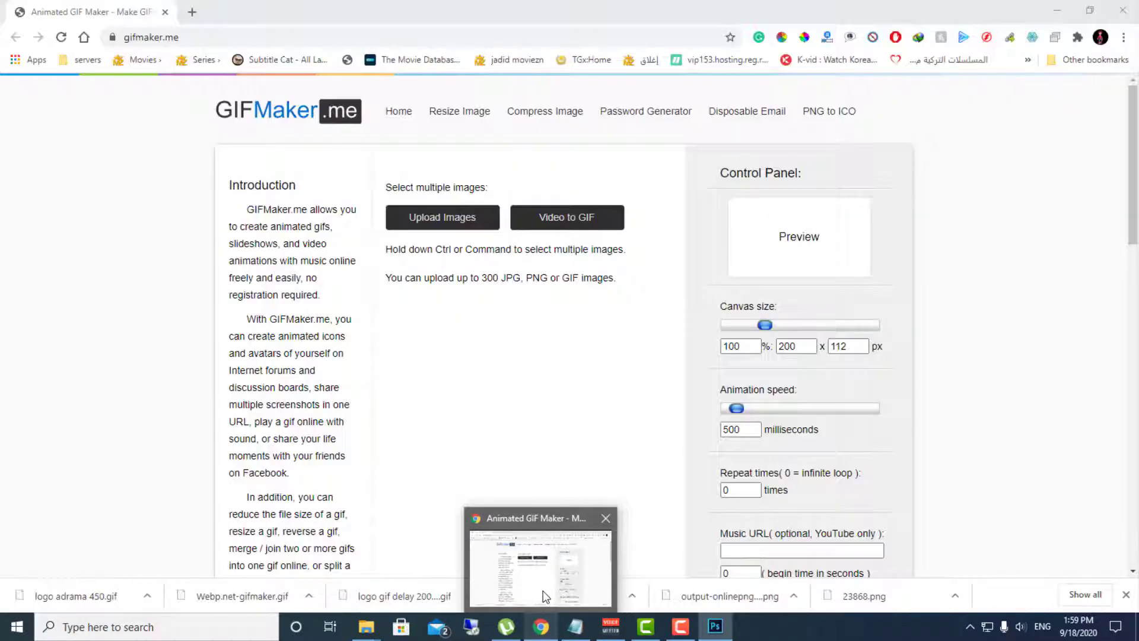
left_click(542, 597)
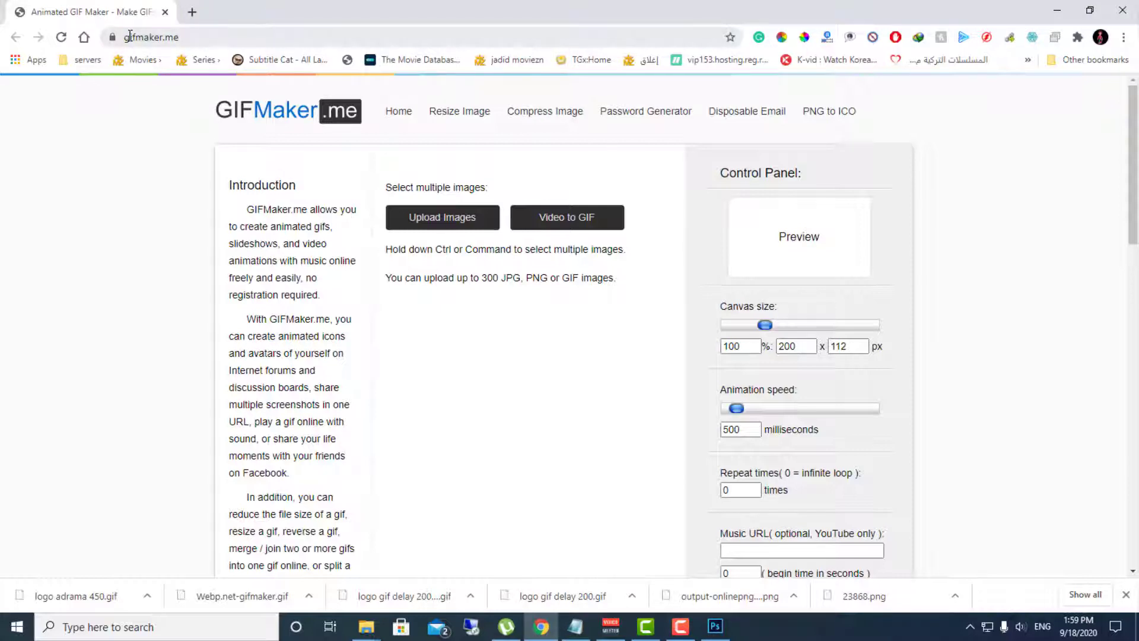
left_click(238, 34)
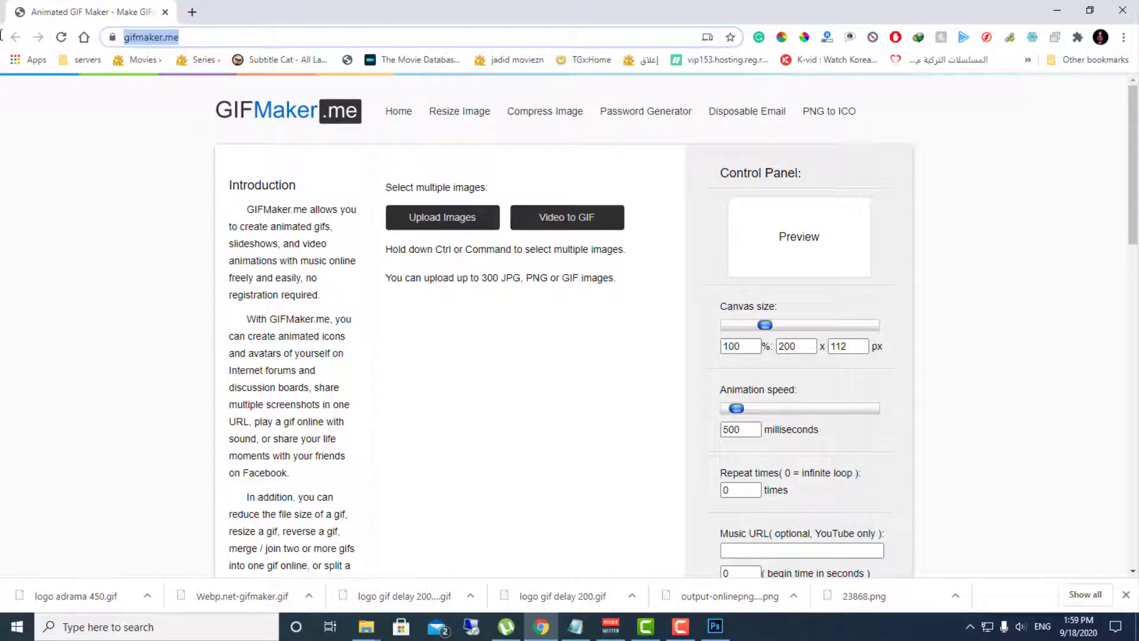
left_click(201, 164)
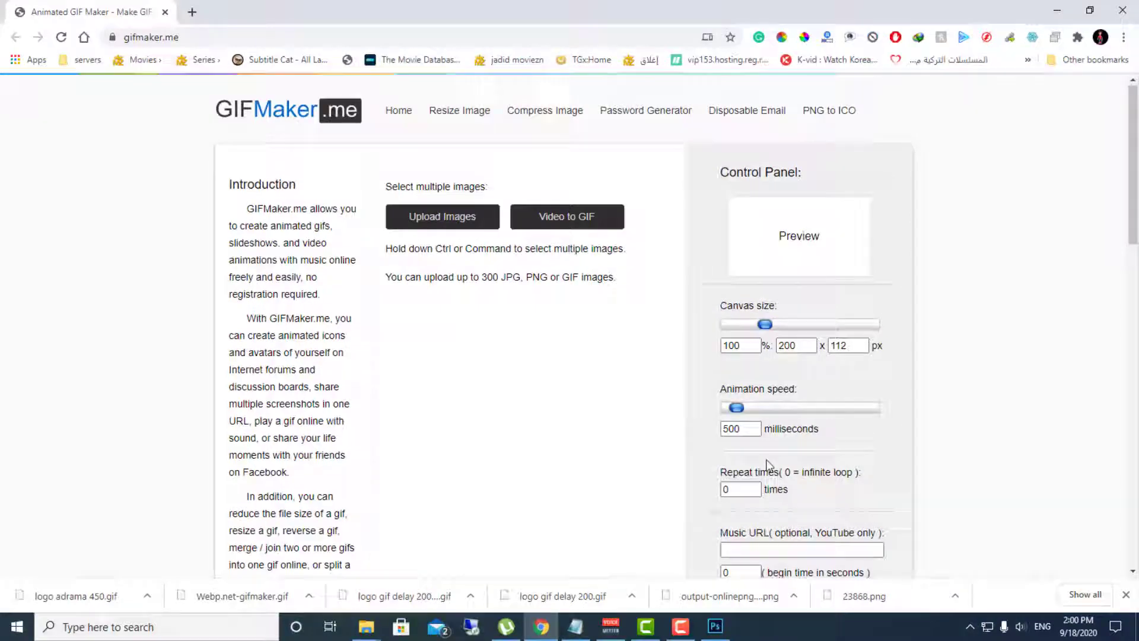
scroll(773, 469, "down", 1)
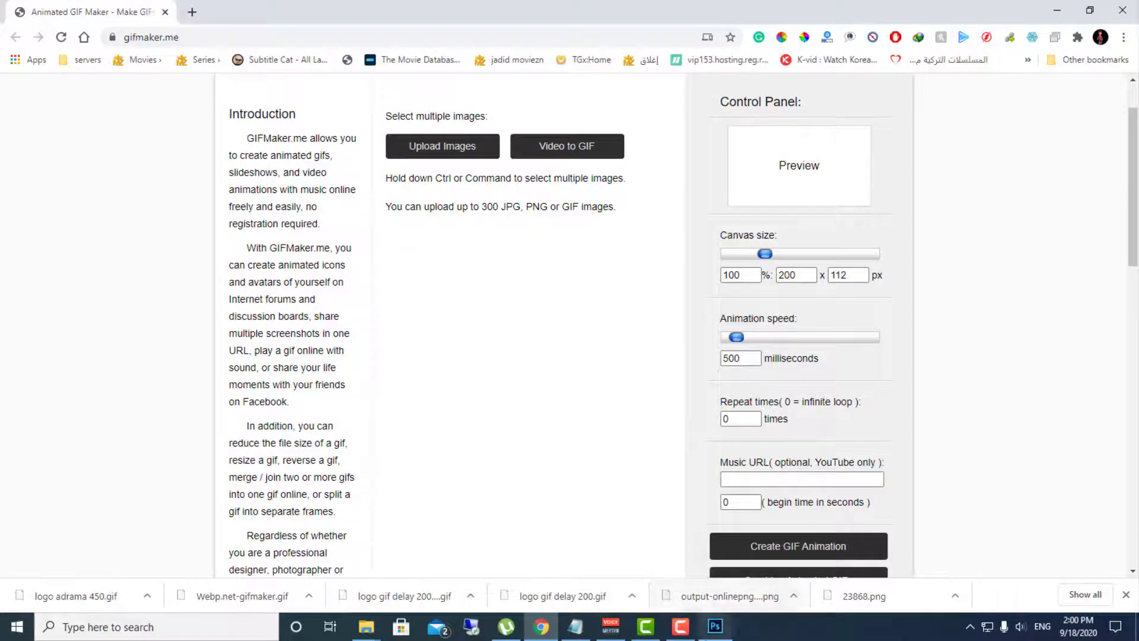
left_click(715, 626)
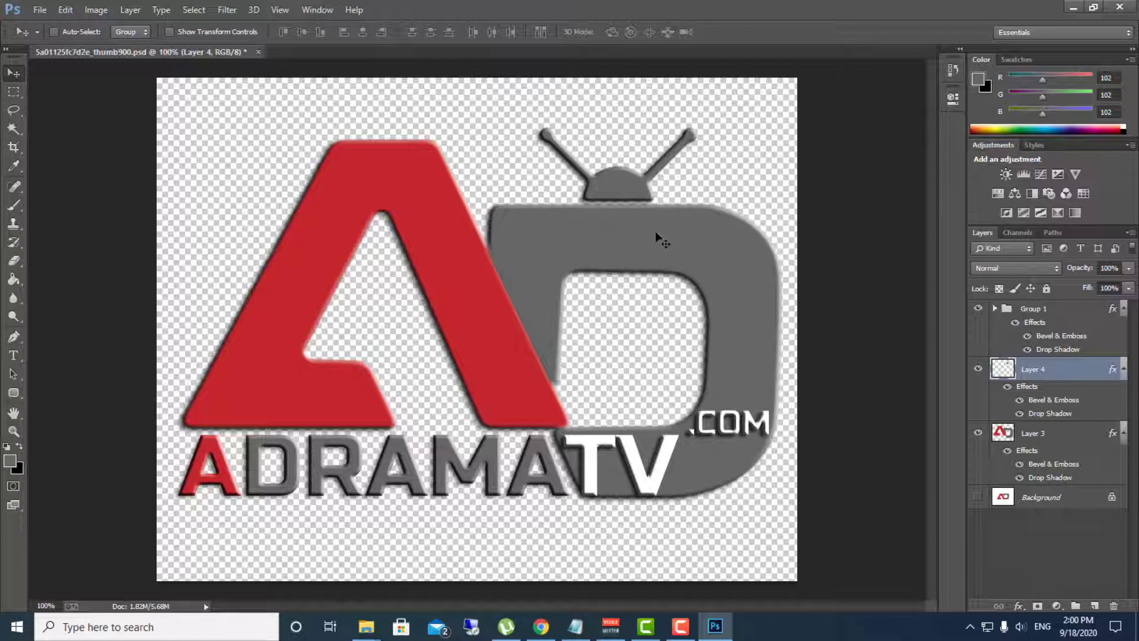
Step: Check Layer 4's contents, return to the Magic Wand, and select the antennas and dome
left_click(978, 370)
left_click(978, 371)
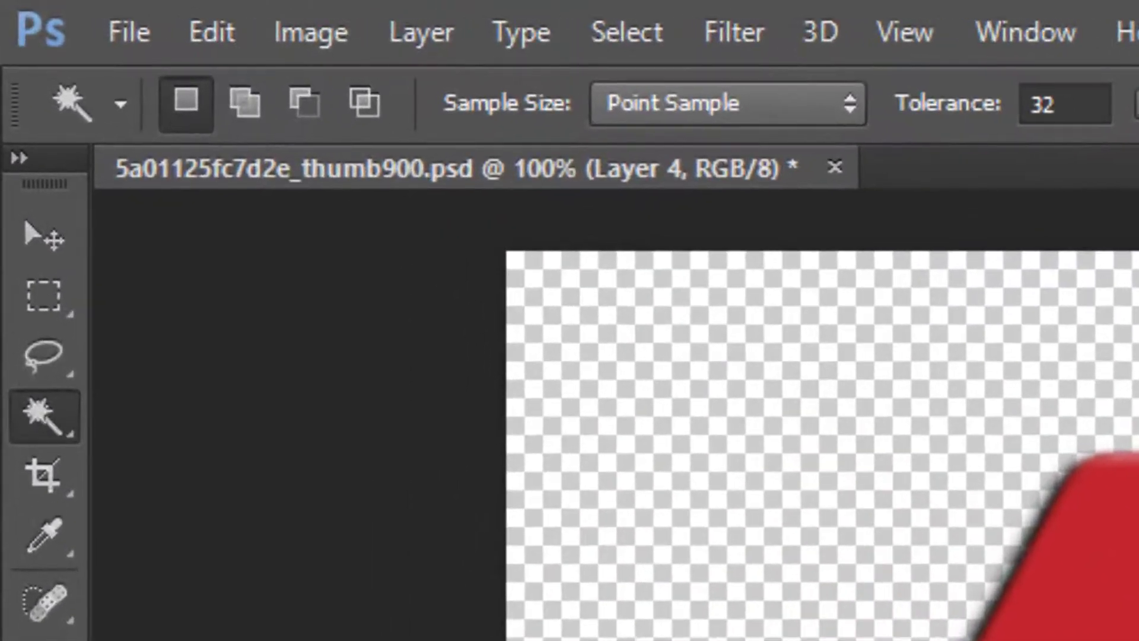
left_click(30, 433)
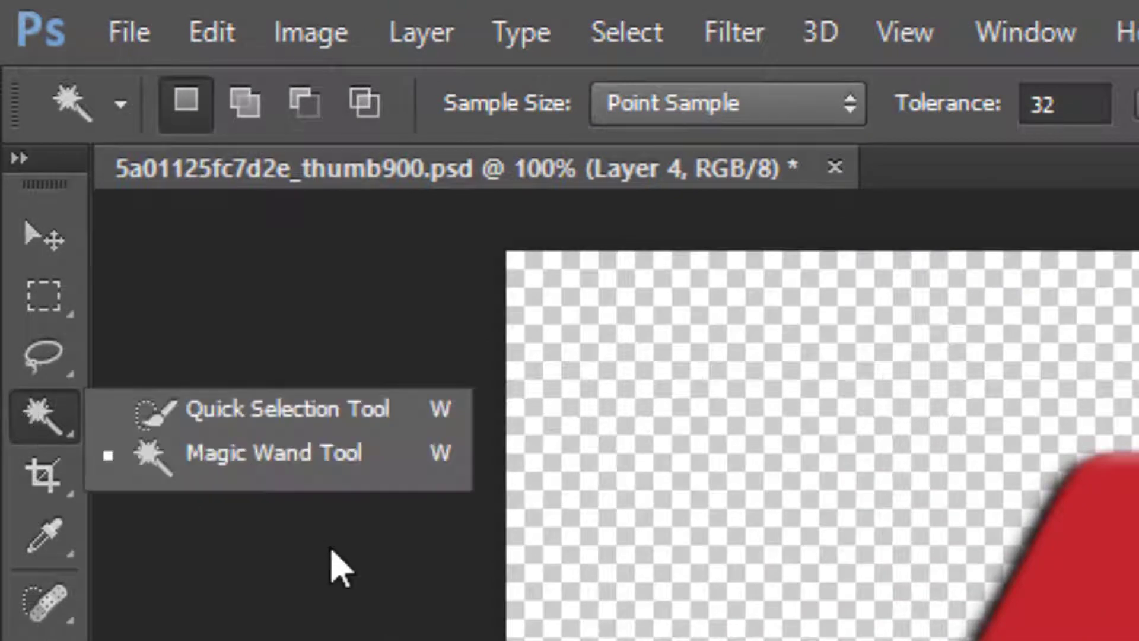
left_click(37, 479)
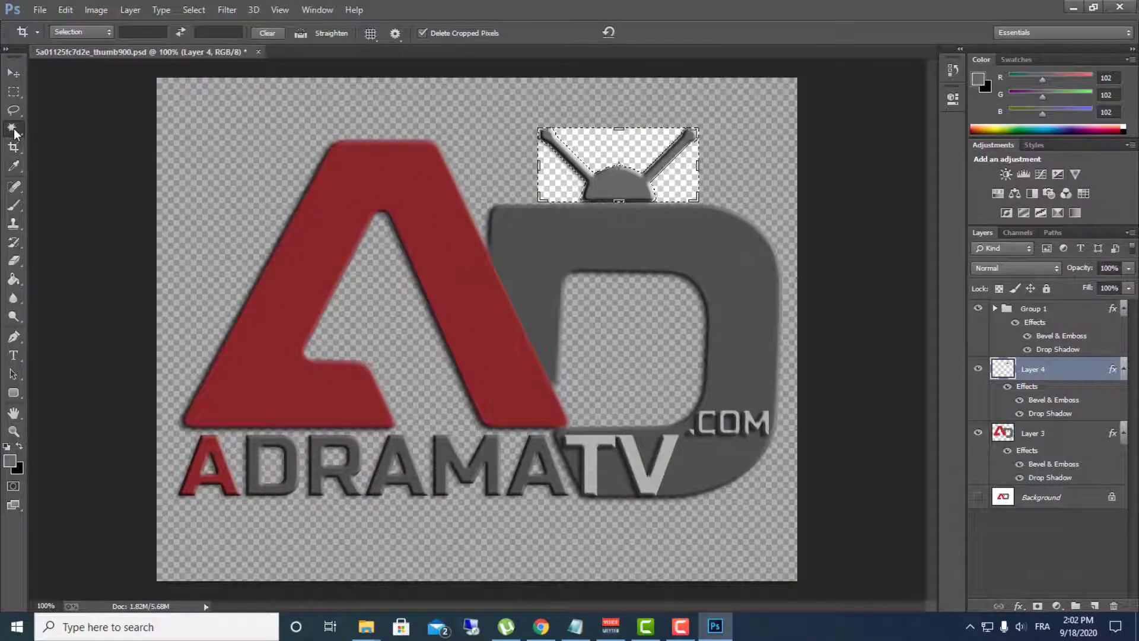
left_click(39, 375)
key("ctrl+j")
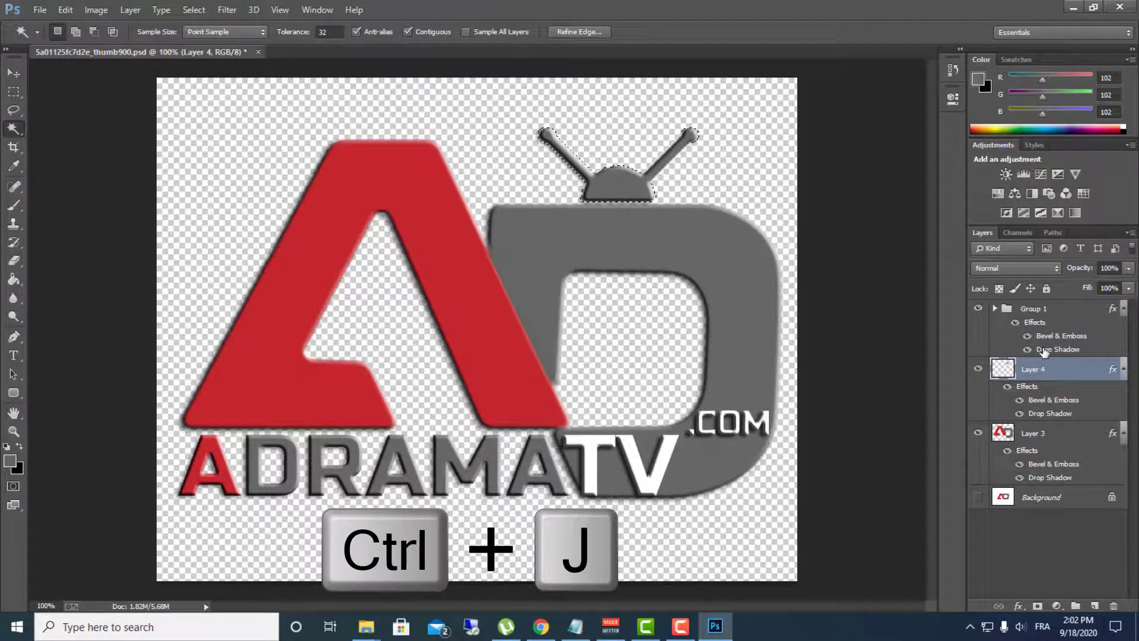
Step: Copy the antenna onto a new Layer 5, then erase it from Layer 4
key("ctrl+j")
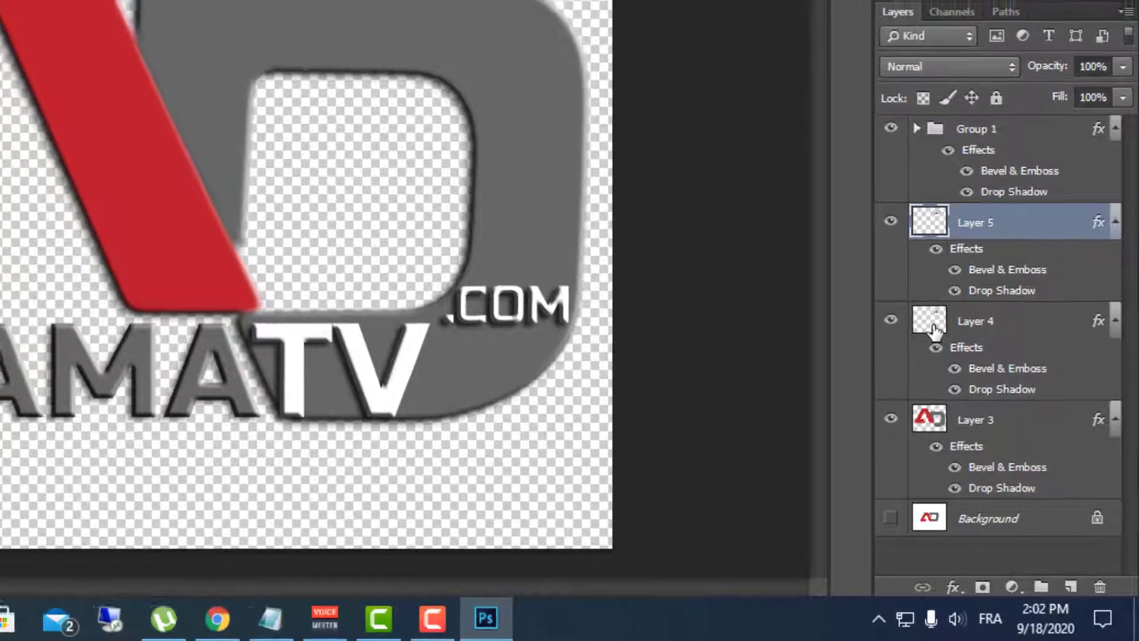
left_click(934, 329)
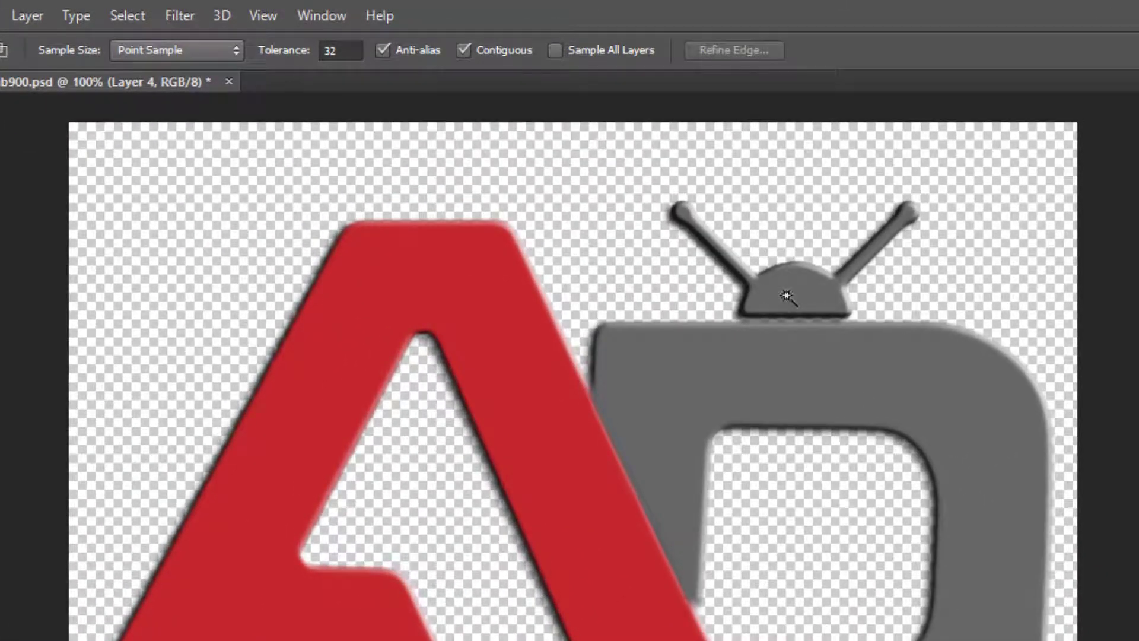
left_click(787, 296)
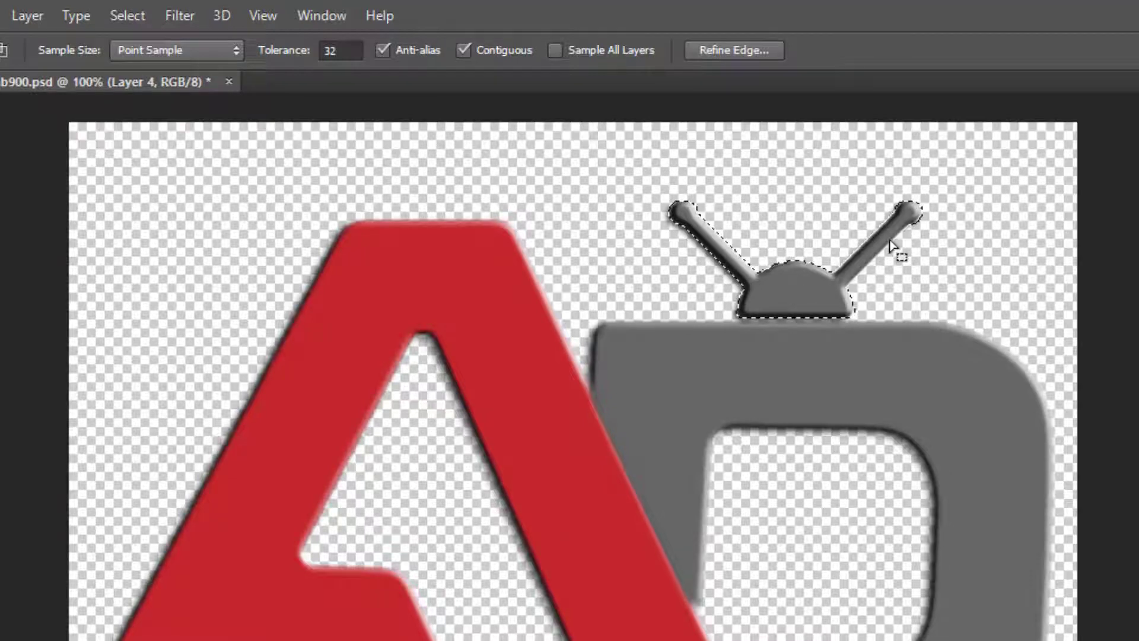
key("Delete")
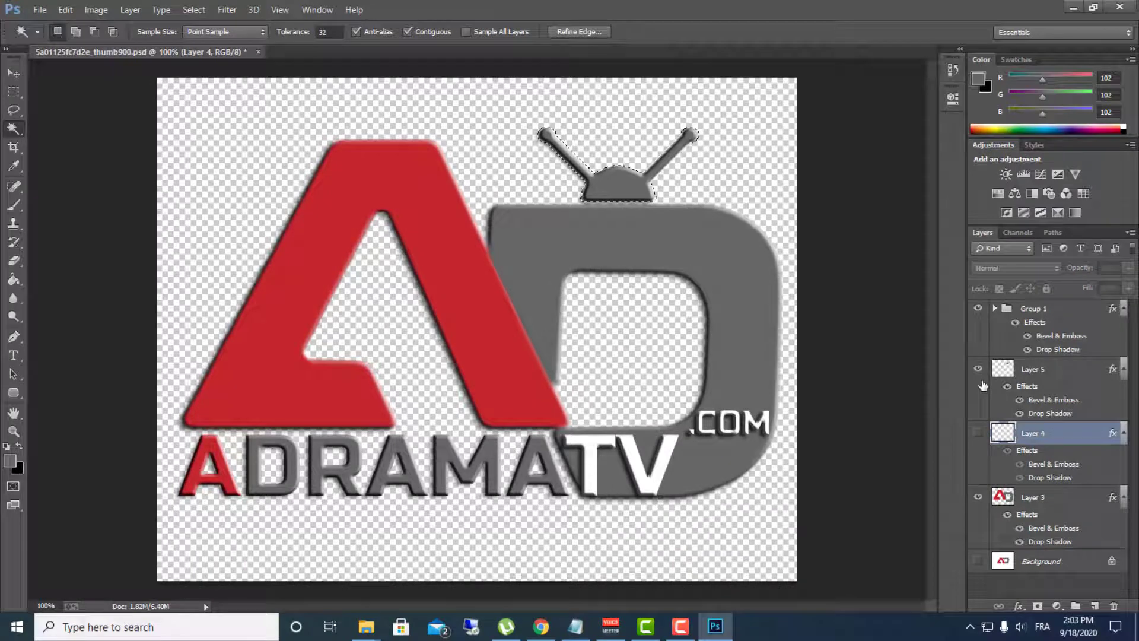
Step: Toggle Layer 5's antenna on and off to compare, then make Layer 5 the working layer
left_click(979, 370)
left_click(978, 370)
left_click(979, 370)
left_click(978, 369)
left_click(979, 370)
left_click(978, 369)
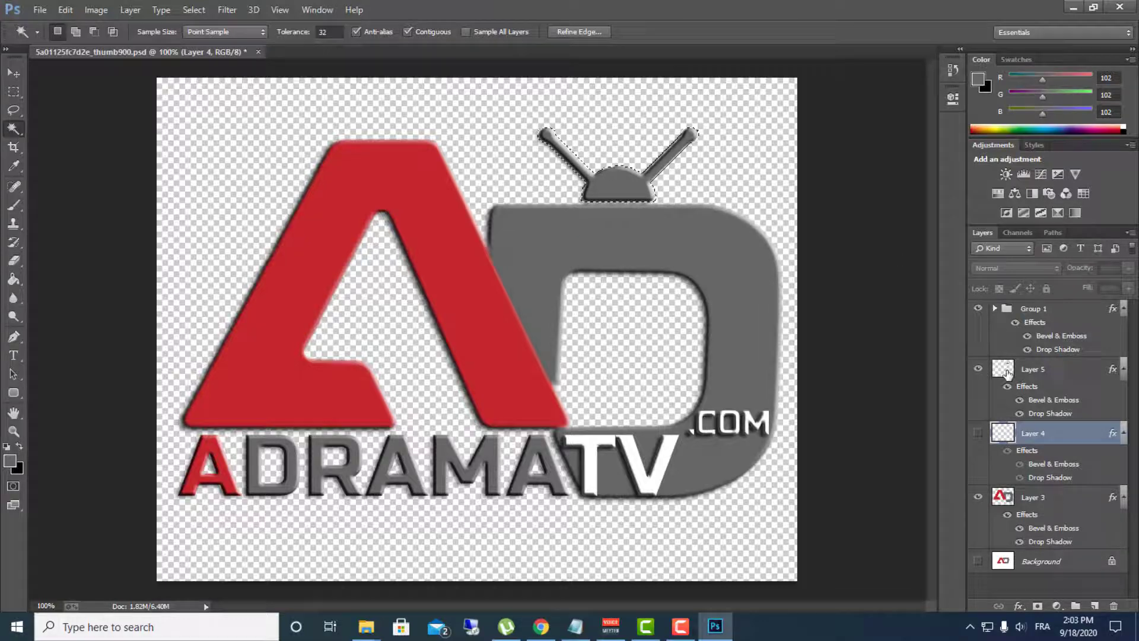
left_click(1023, 377)
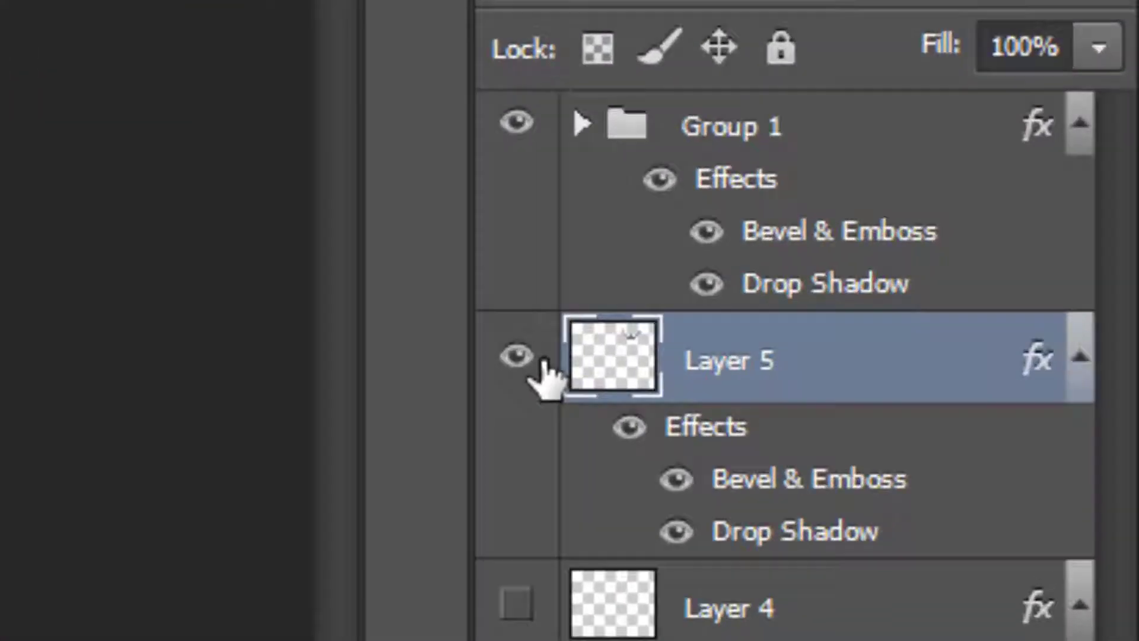
Step: Keep comparing the antenna with Layer 5 hidden and shown, finally leaving Layer 5 visible
left_click(979, 368)
left_click(490, 359)
left_click(490, 359)
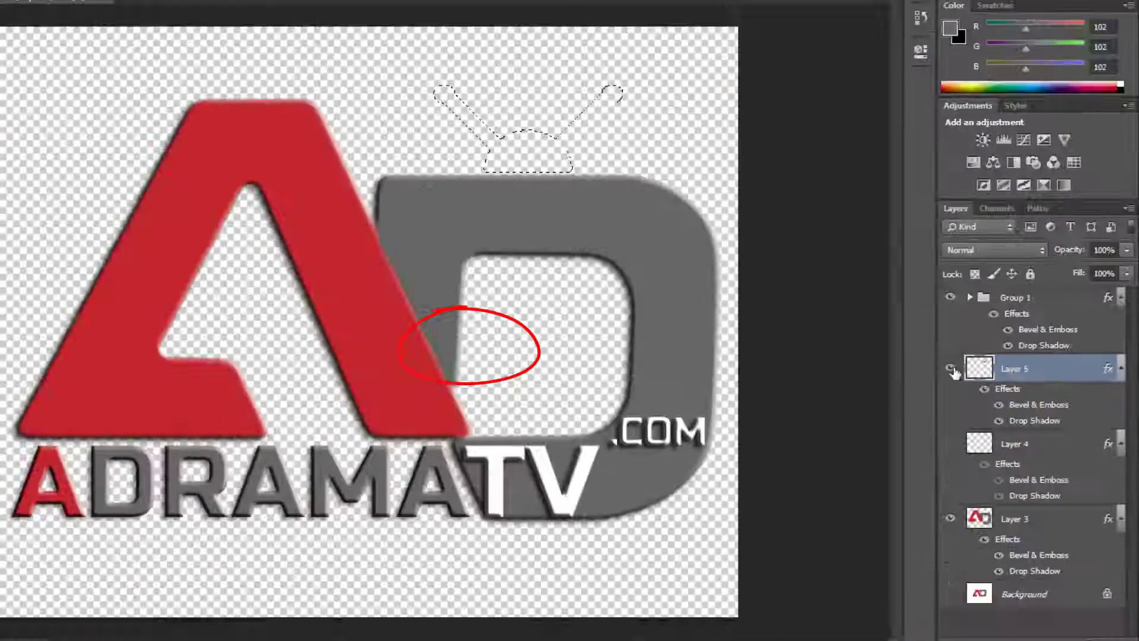
left_click(952, 369)
left_click(951, 370)
left_click(951, 369)
left_click(951, 369)
left_click(980, 371)
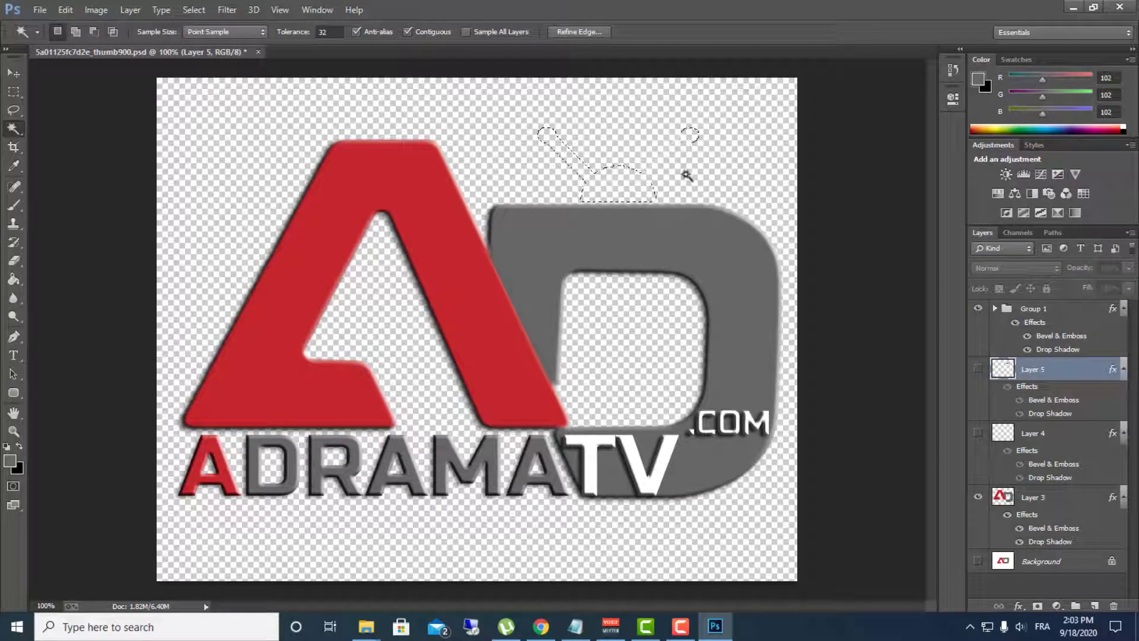
left_click(979, 370)
left_click(979, 370)
left_click(979, 370)
left_click(979, 370)
left_click(980, 370)
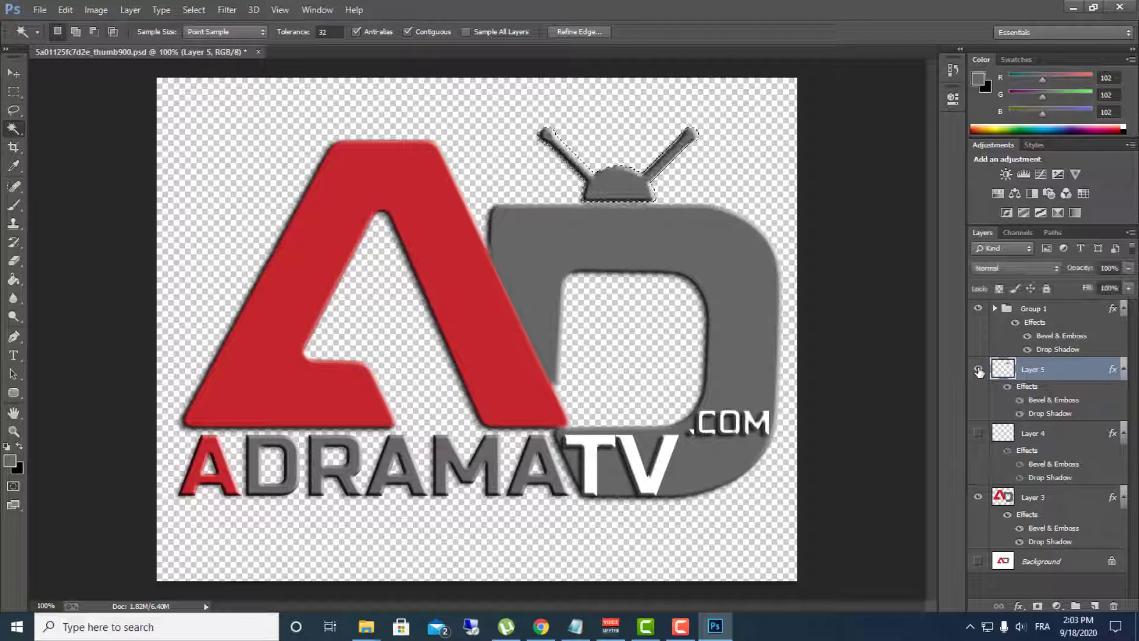
left_click(979, 370)
left_click(979, 371)
left_click(194, 9)
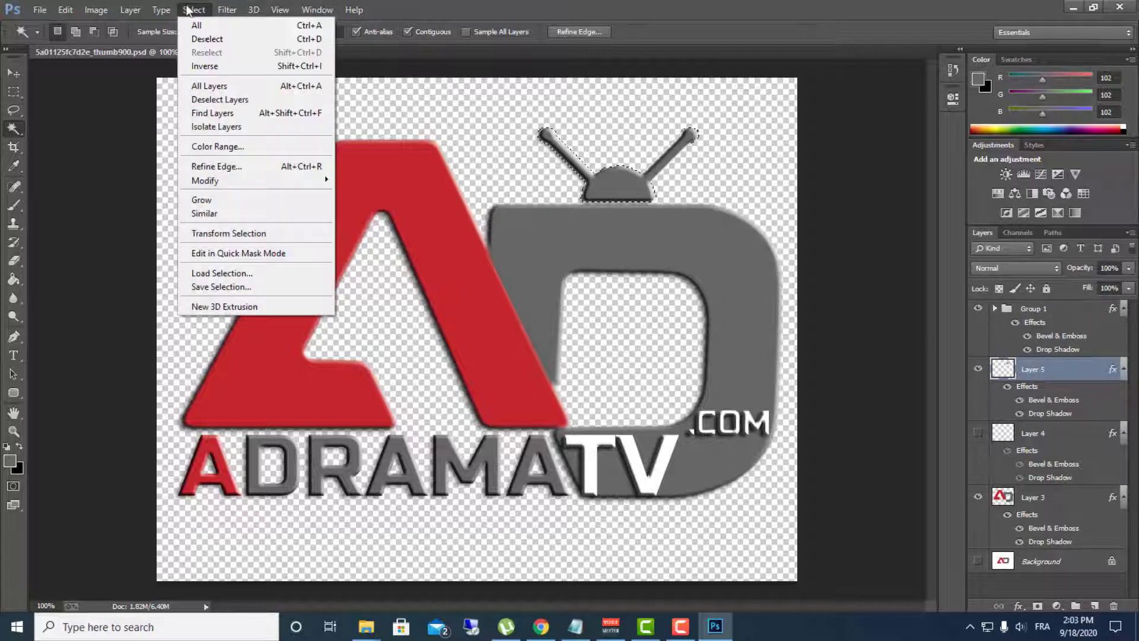
Step: Deselect the antenna and put Layer 5's antenna into Free Transform
left_click(208, 39)
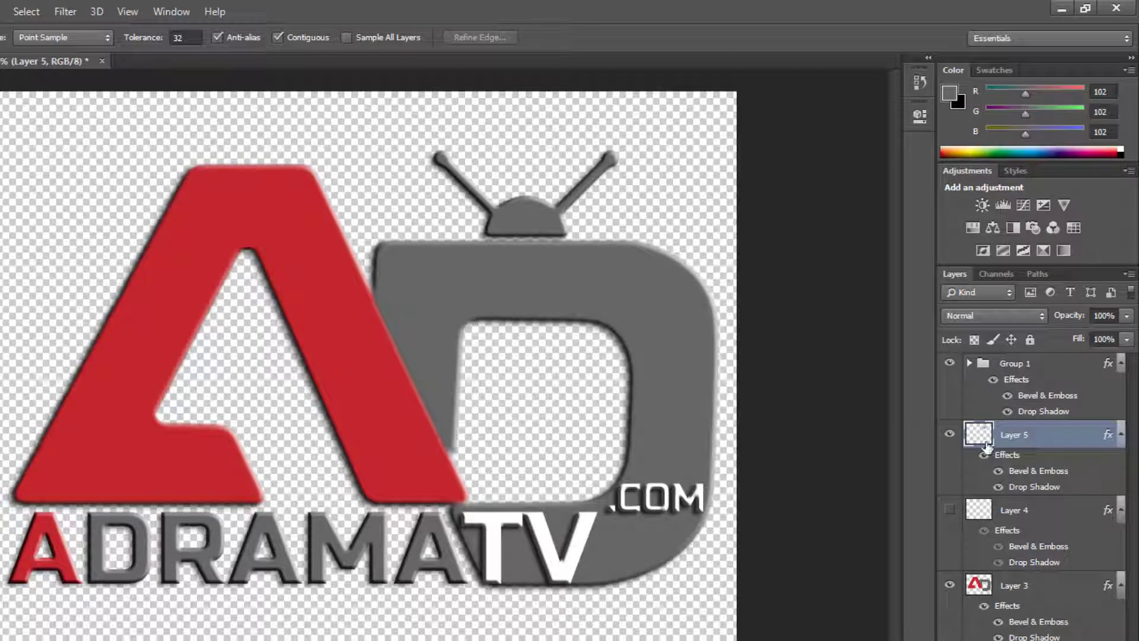
key("ctrl+alt+t")
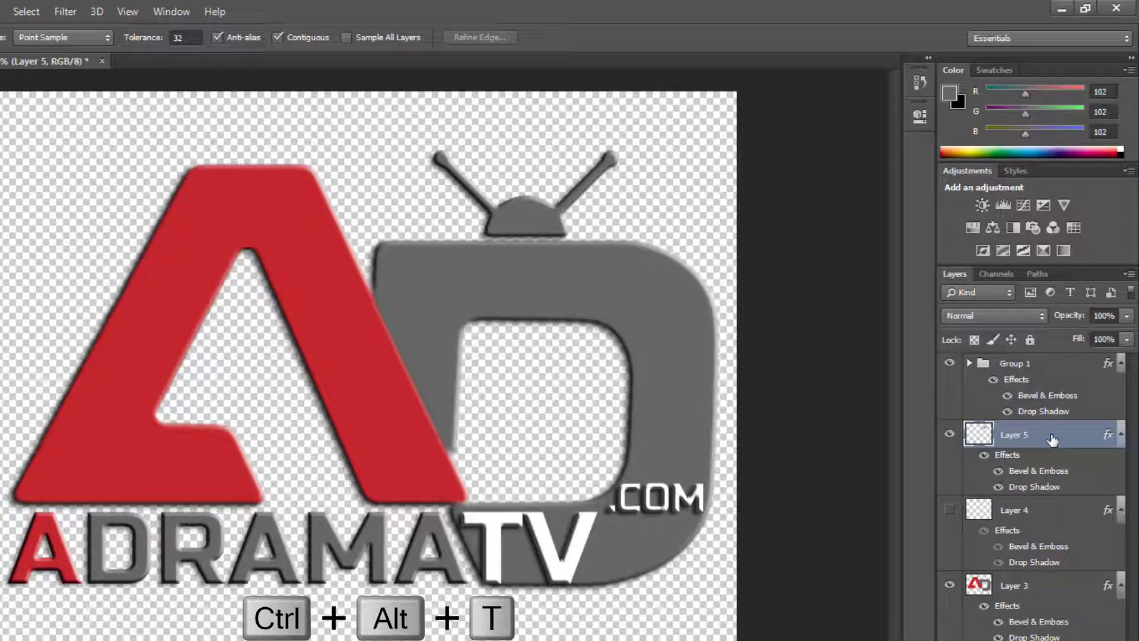
key("ctrl+alt+t")
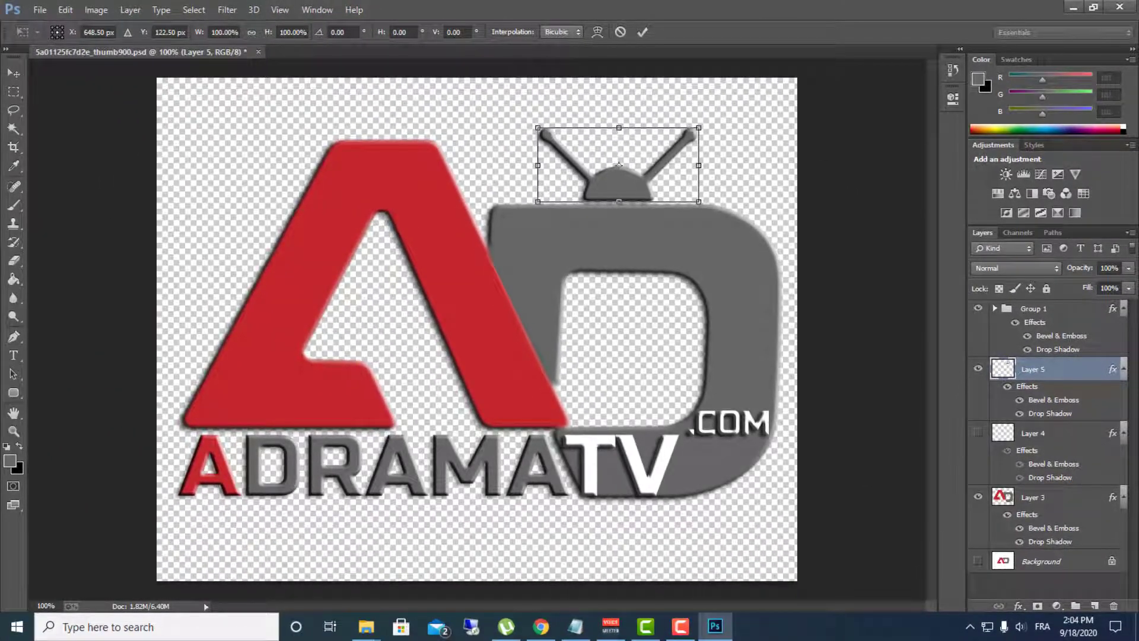
Step: Save the upright-antenna logo as PNG file '1' in the sccc folder
left_click(40, 9)
left_click(84, 178)
left_click(190, 329)
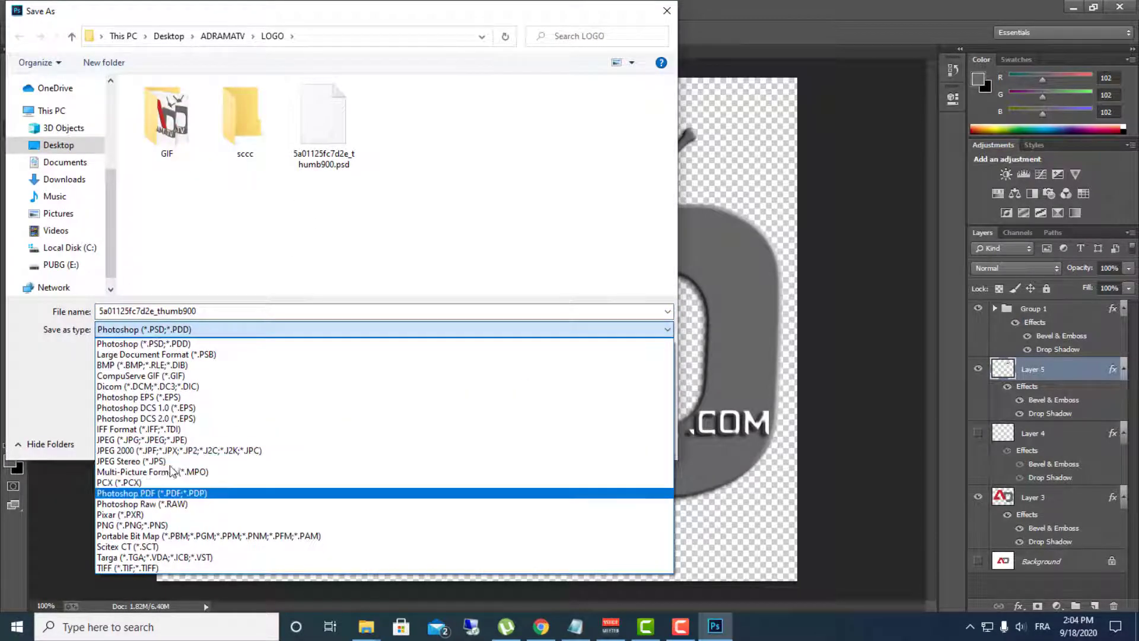
left_click(101, 527)
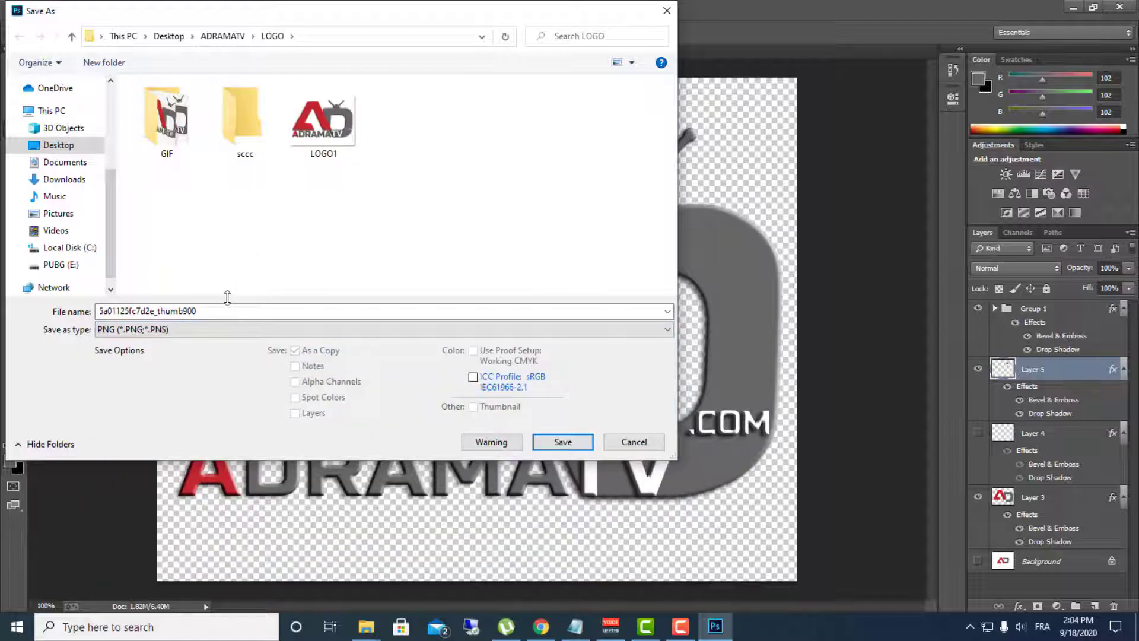
double_click(235, 141)
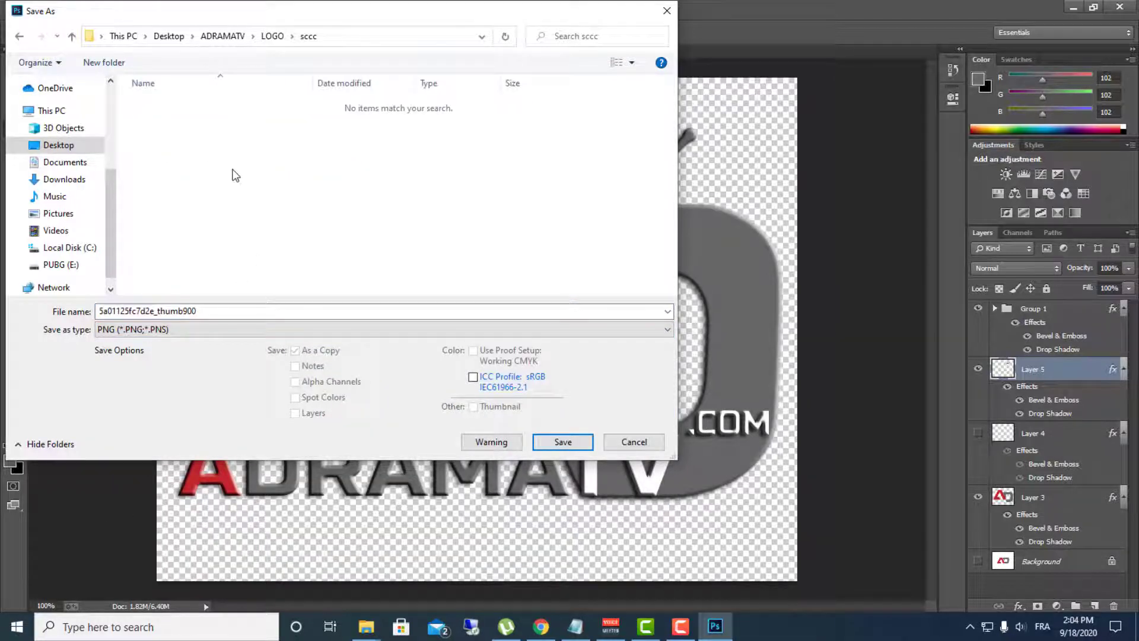
left_click(228, 313)
double_click(220, 311)
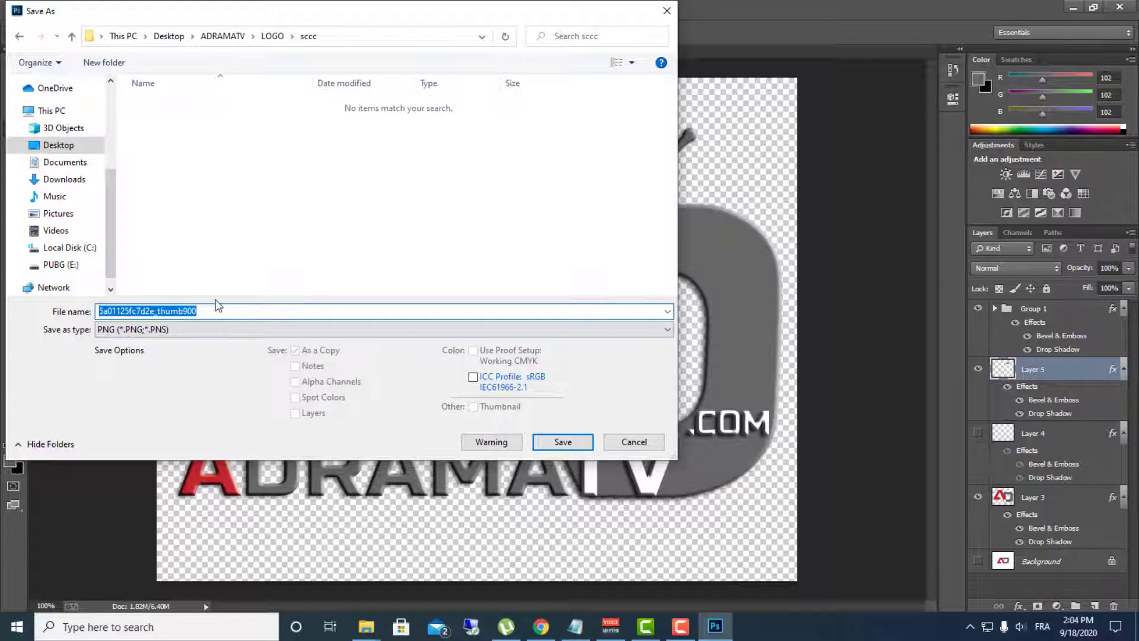
type("1")
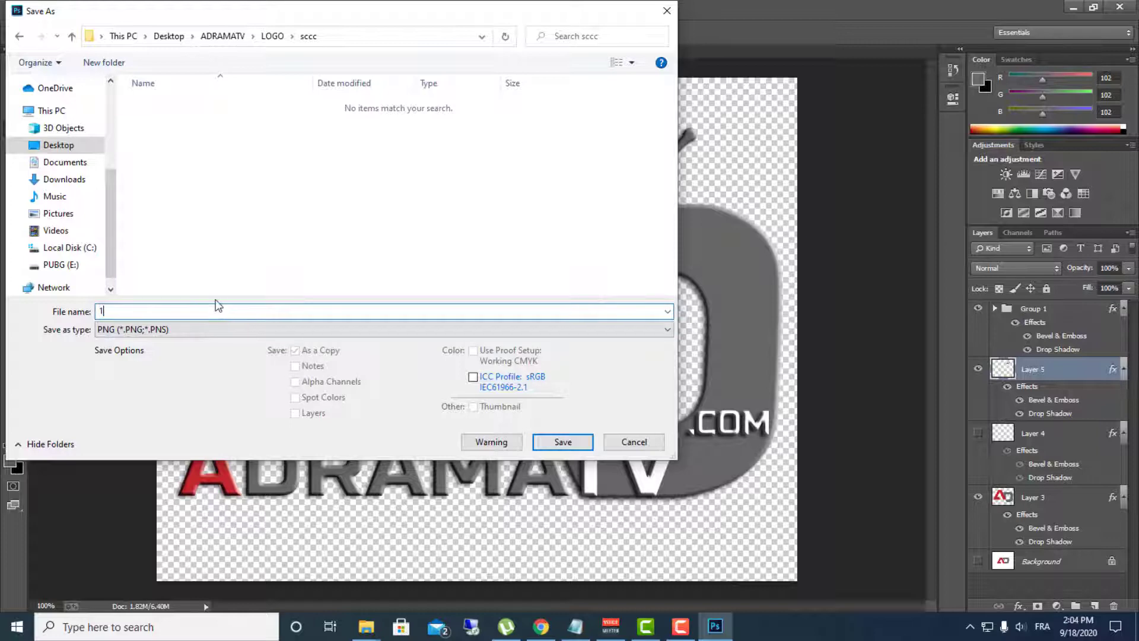
left_click(563, 442)
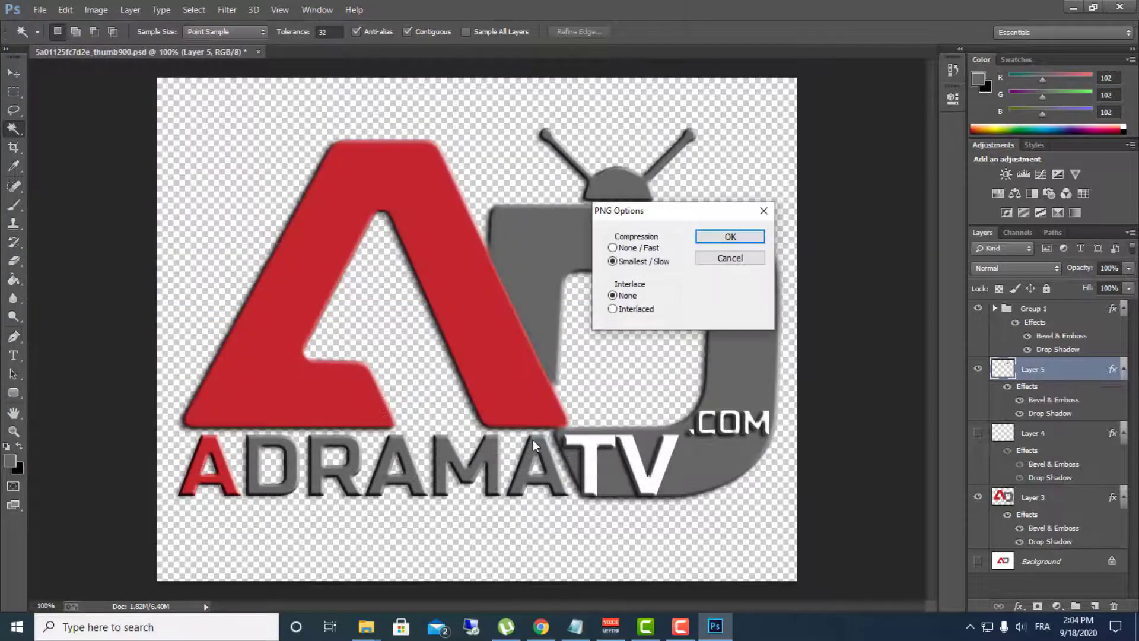
left_click(743, 243)
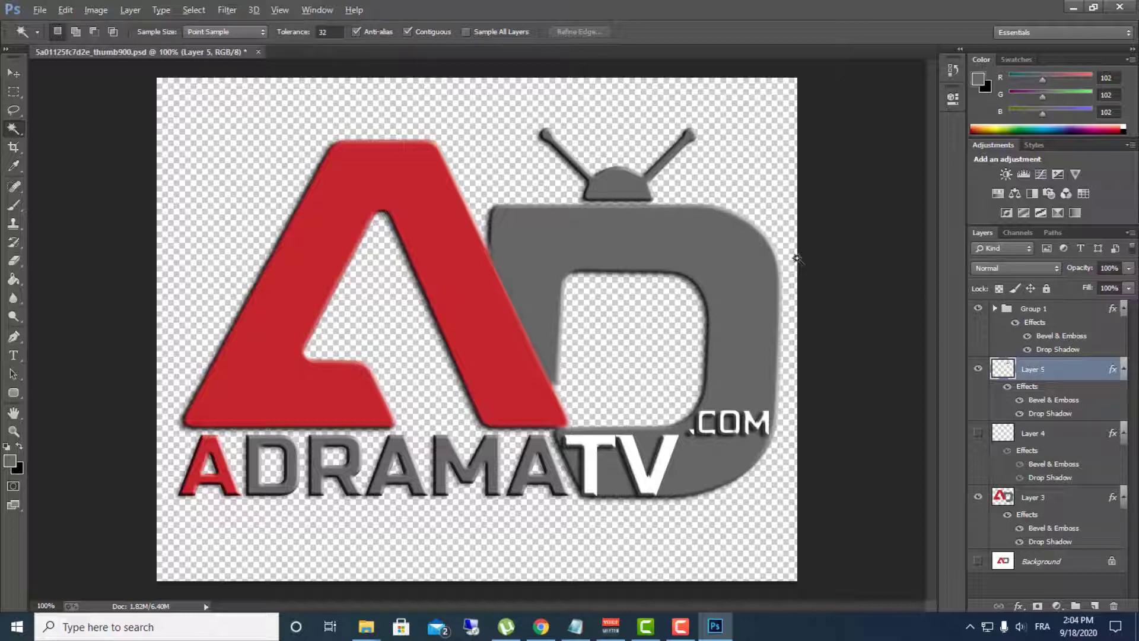
Step: Duplicate Layer 5, rotate the antenna copy about 15.89° and shift it up-right, then hide Layer 5
key("ctrl+t")
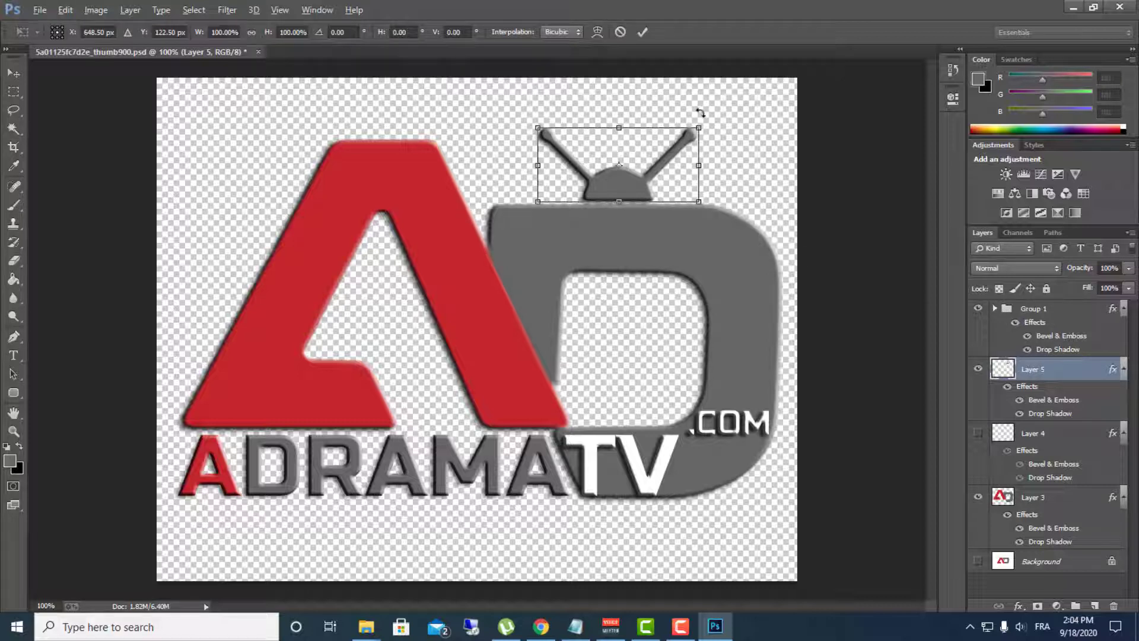
key("ctrl+alt+t")
left_click_drag(702, 112, 710, 139)
left_click_drag(617, 181, 625, 176)
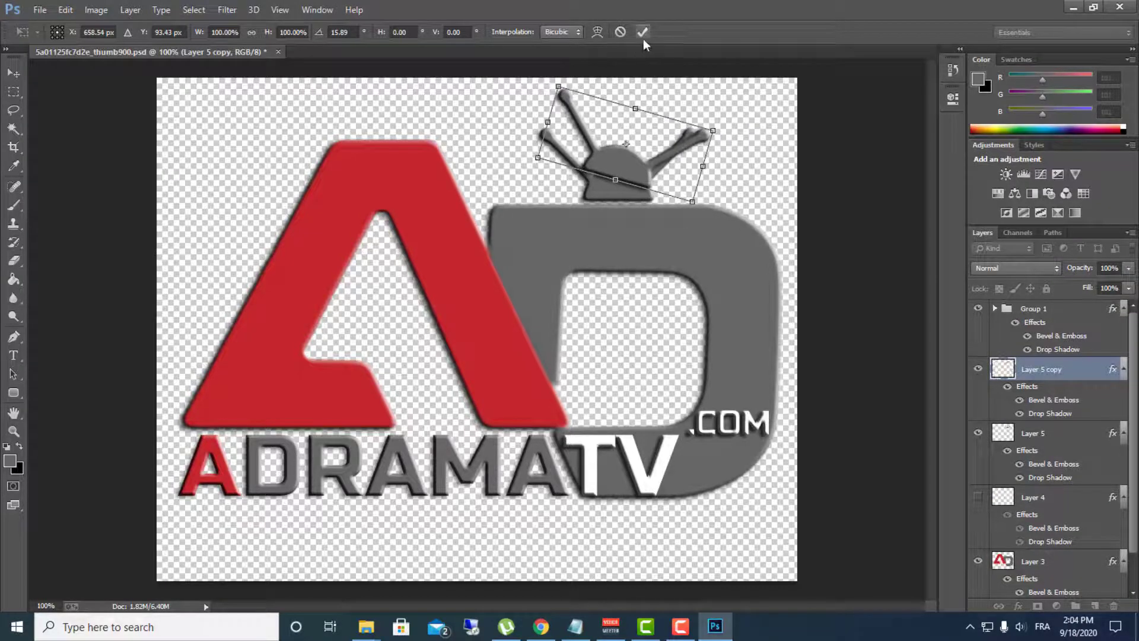
left_click(644, 33)
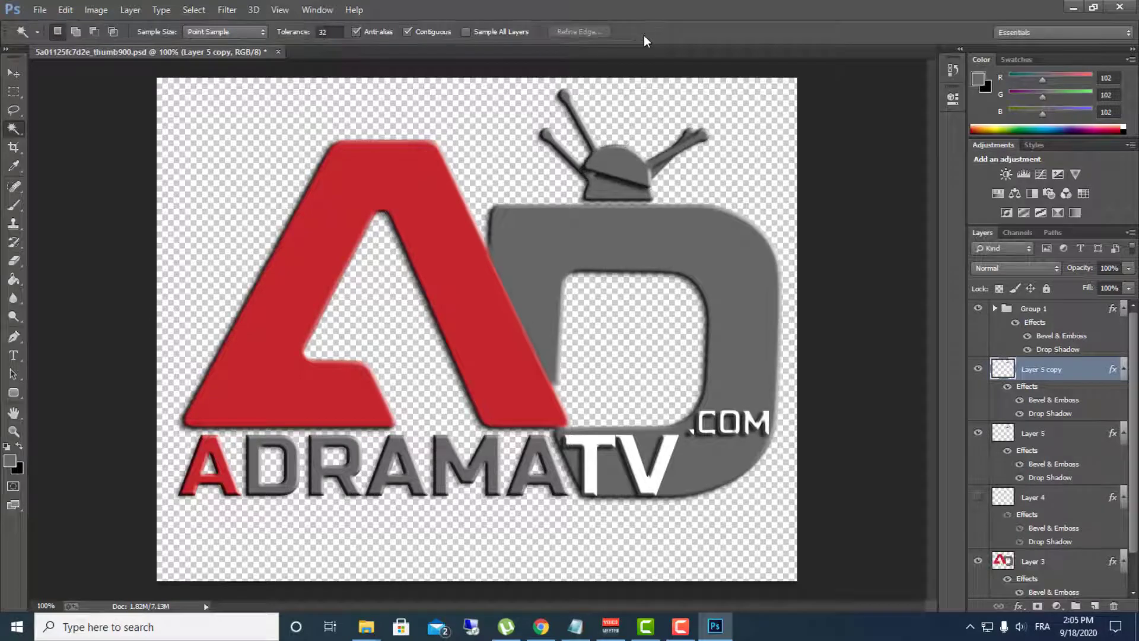
left_click(978, 434)
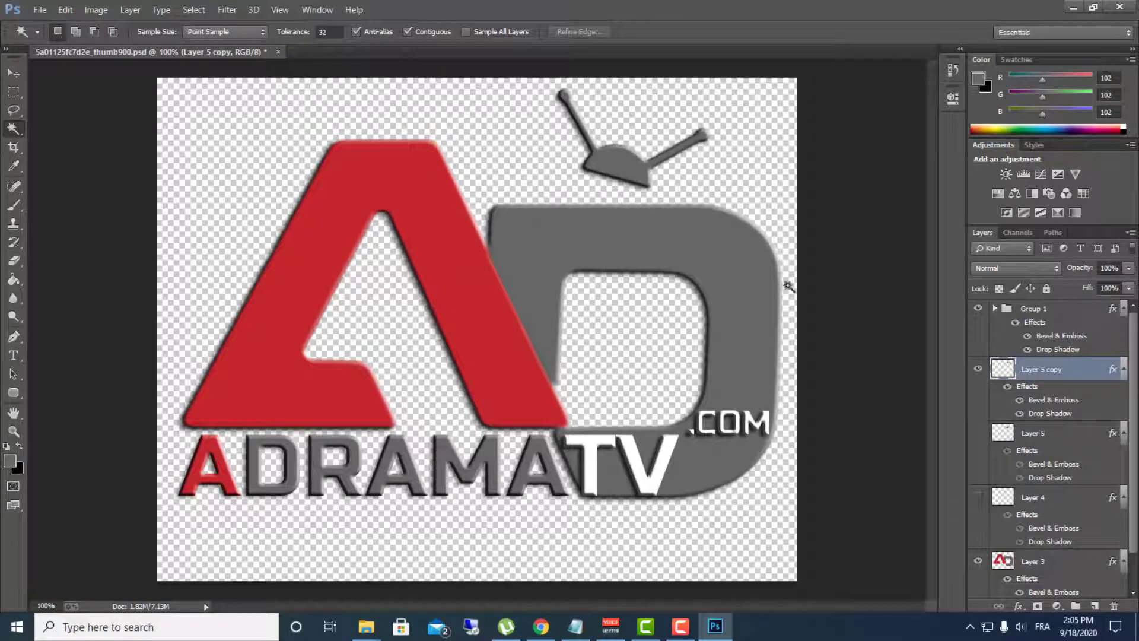
Step: Save the tilted-antenna logo as PNG file '2' in the sccc folder
left_click(39, 10)
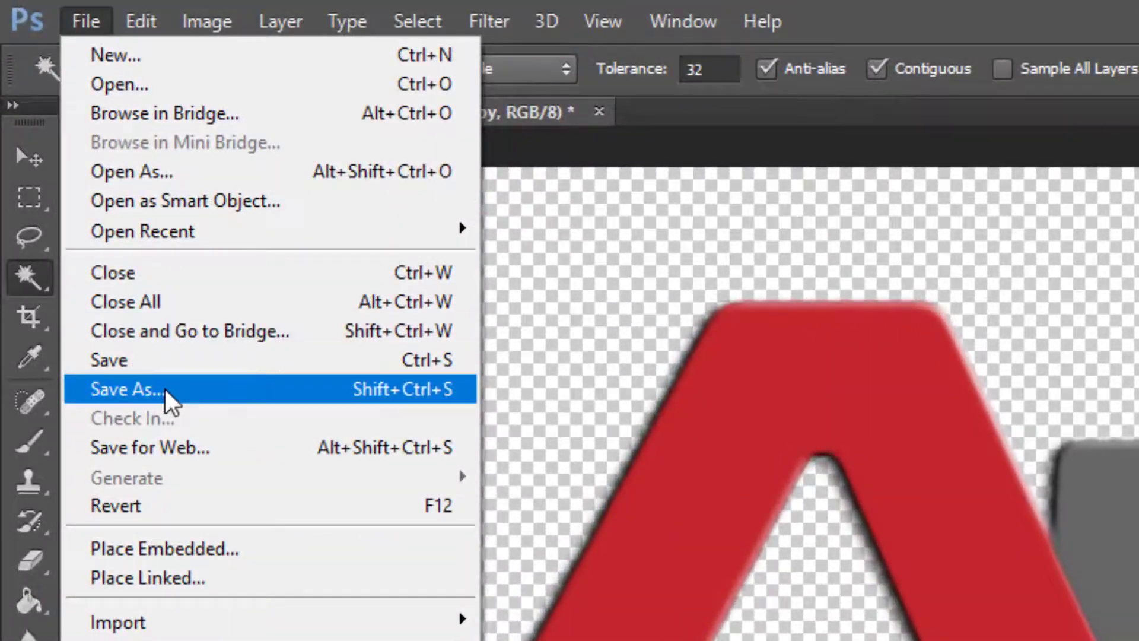
left_click(160, 366)
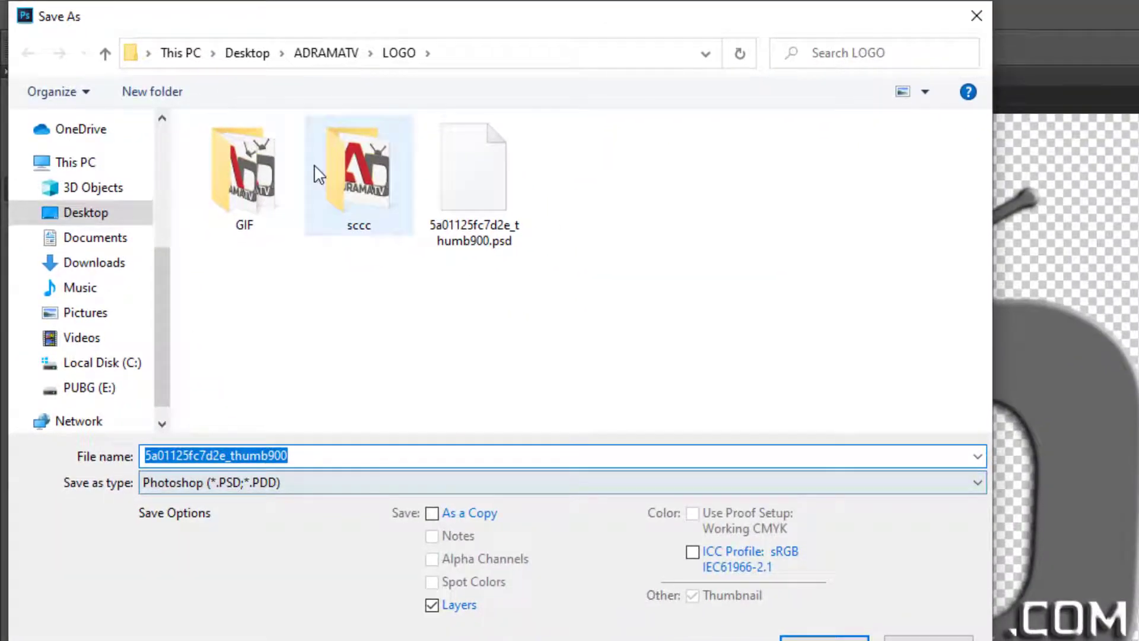
double_click(326, 175)
left_click(261, 484)
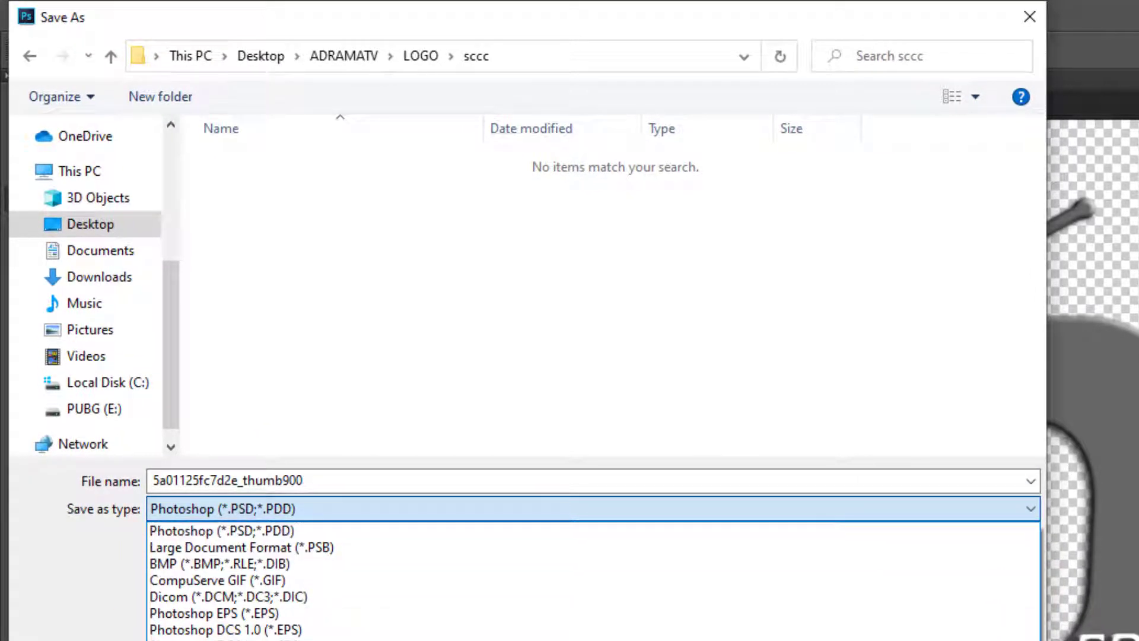
left_click(223, 555)
double_click(279, 481)
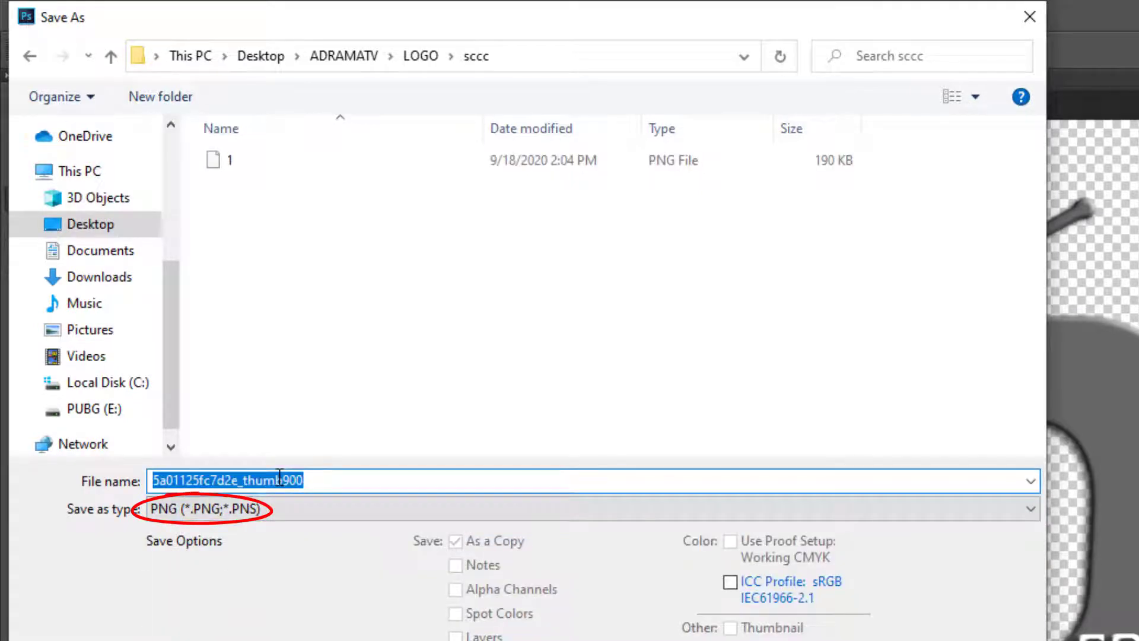
type("2")
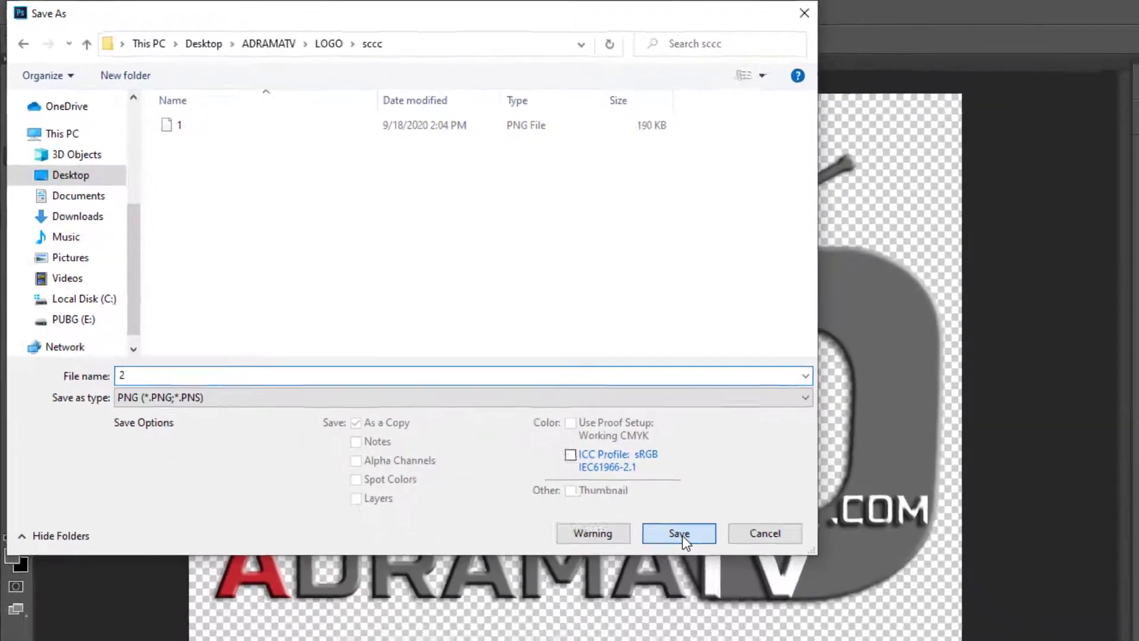
left_click(770, 604)
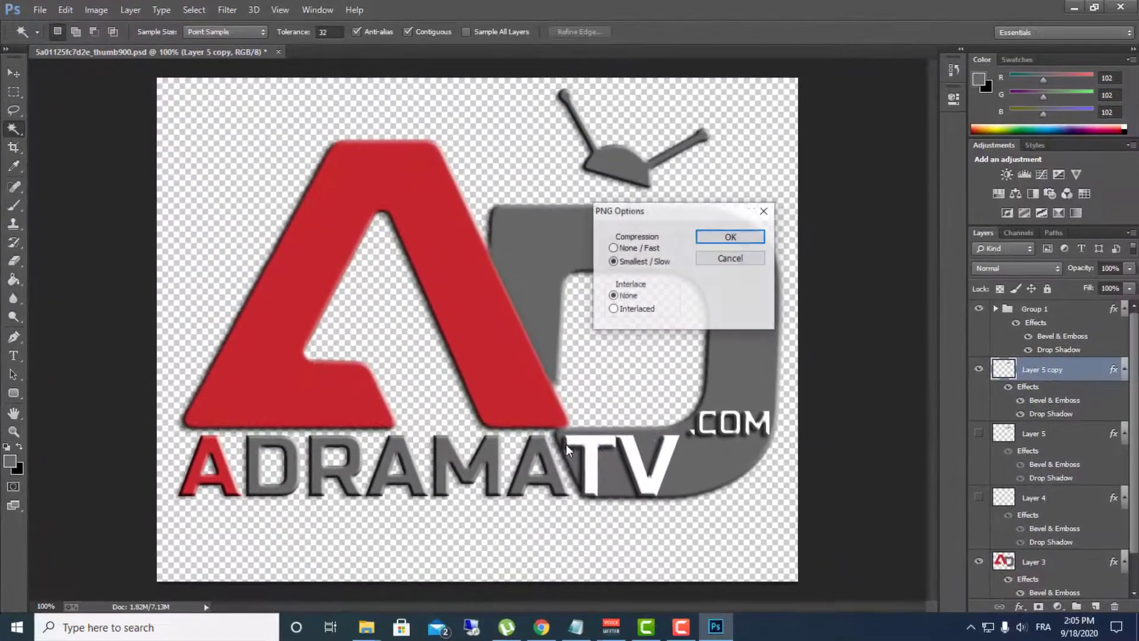
left_click(725, 238)
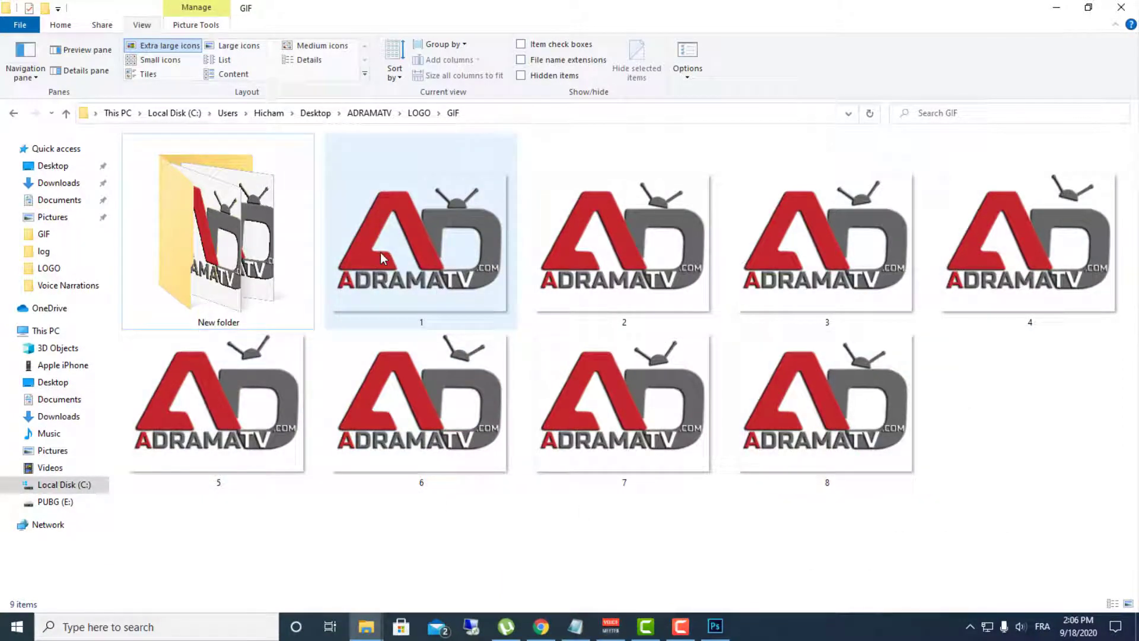
Step: Check frames 1 through 8 in the GIF folder, then bring the gifmaker.me browser window forward
left_click(419, 286)
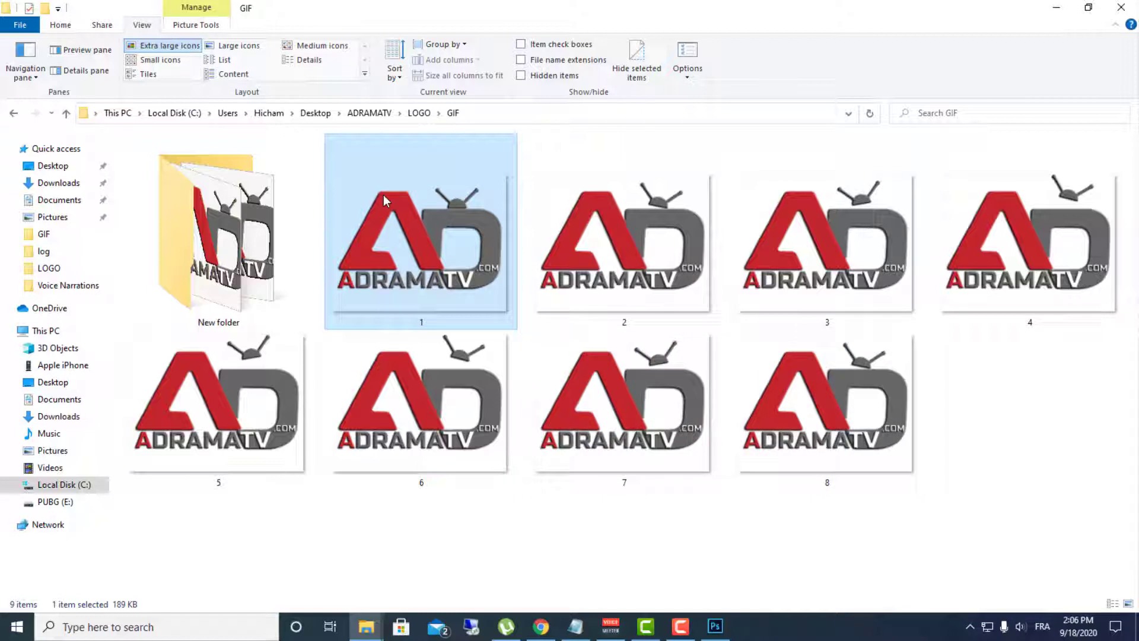
left_click(587, 247)
left_click(815, 246)
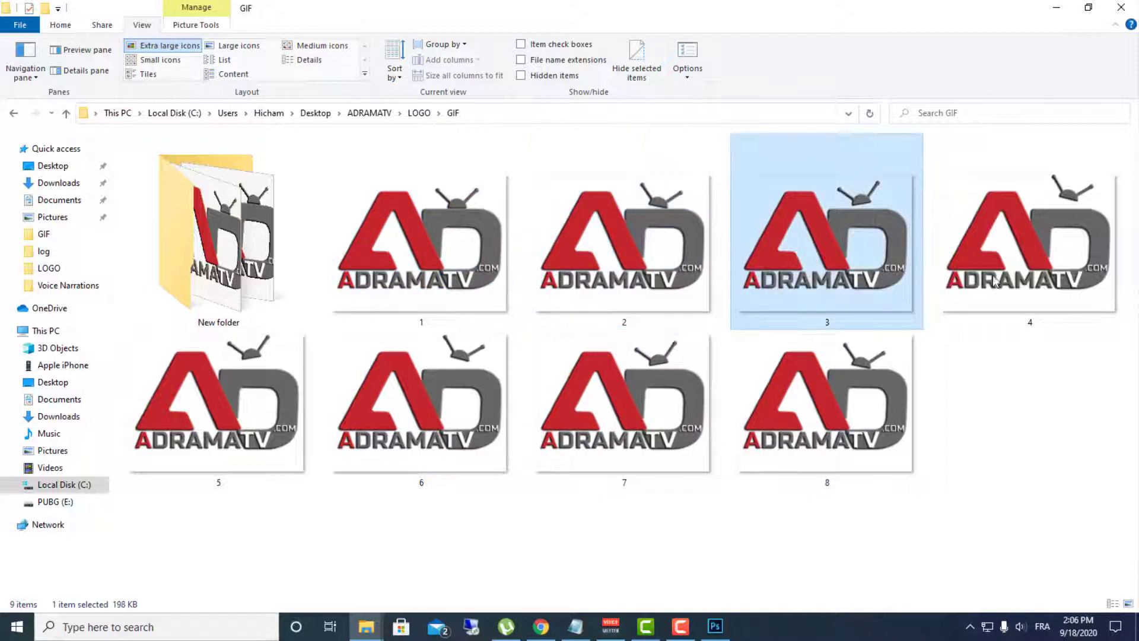
left_click(1030, 237)
left_click(220, 403)
left_click(421, 410)
left_click(622, 413)
left_click(866, 373)
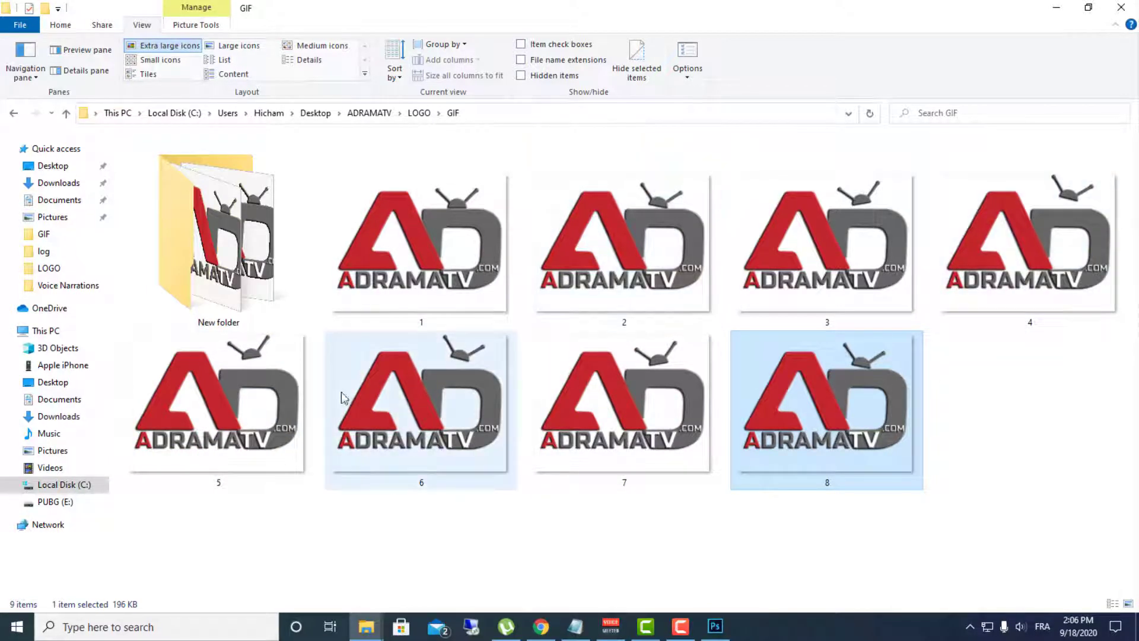
left_click(537, 627)
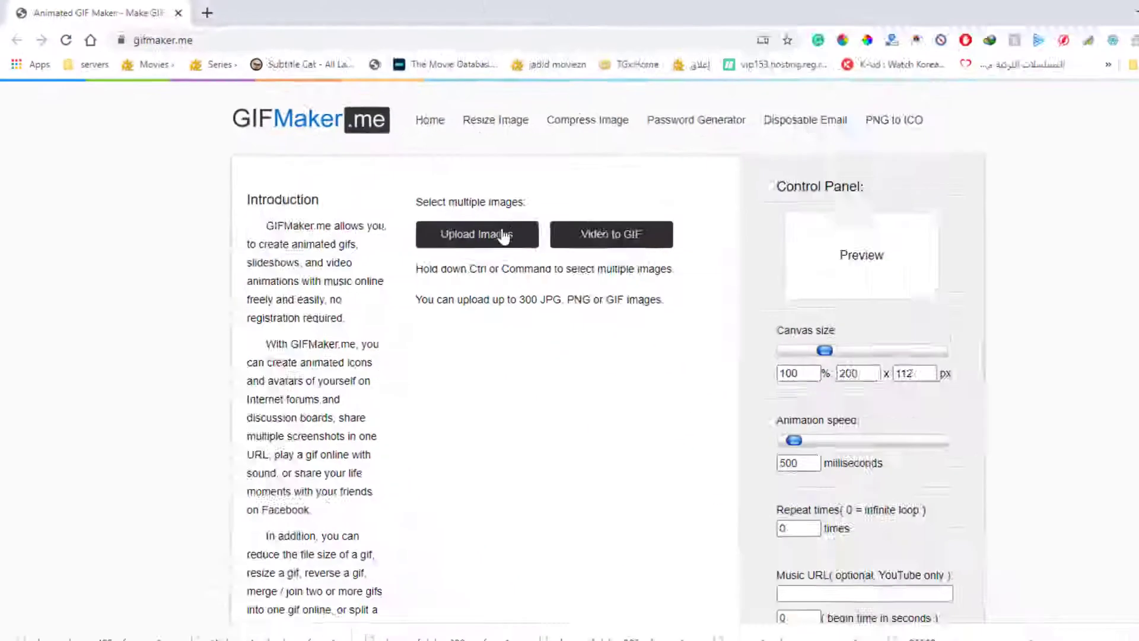
Step: Upload frames 1.png to 8.png from the Desktop to GIFMaker.me
left_click(503, 236)
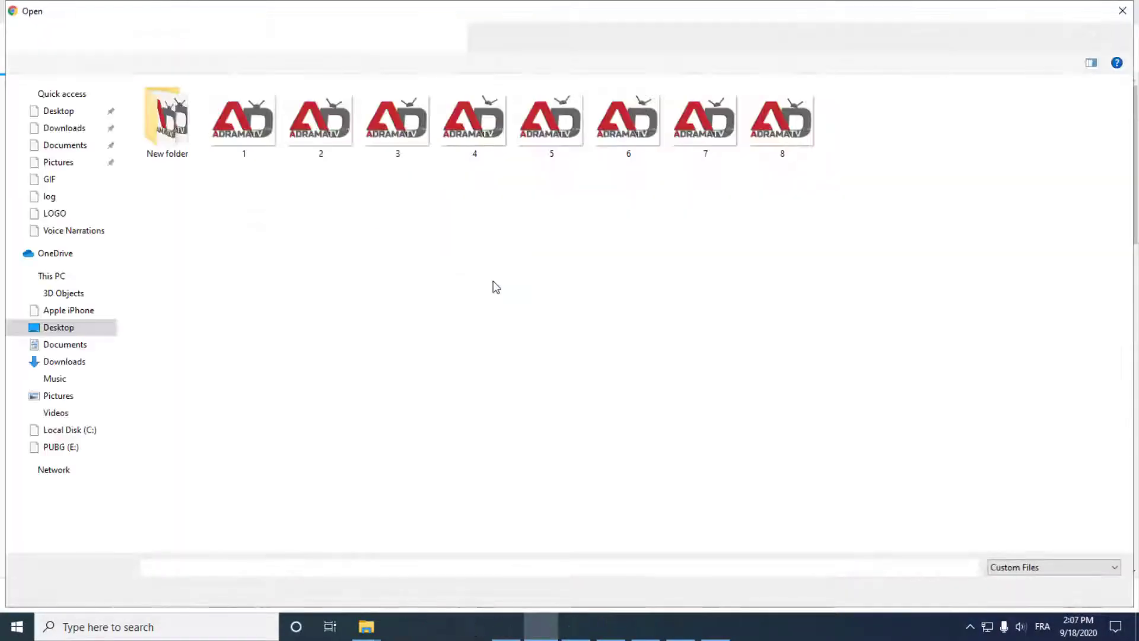
mouse_move(216, 170)
left_mouse_down()
mouse_move(356, 103)
mouse_move(986, 103)
left_mouse_up()
left_click(1024, 590)
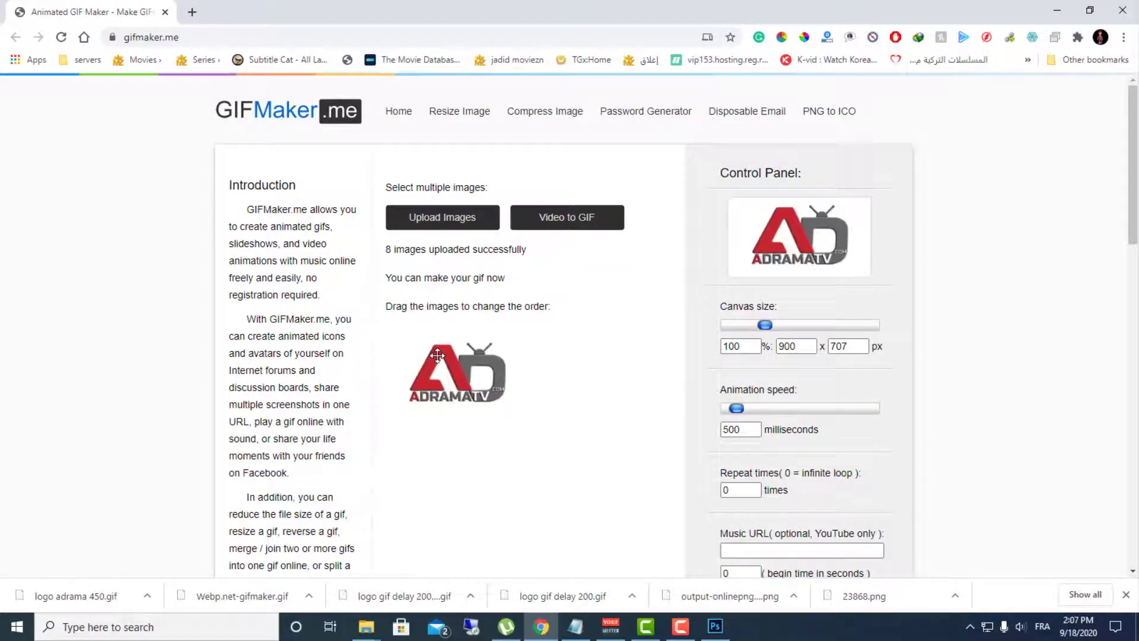
Step: Scroll down and back up to check the eight uploaded logo frame thumbnails
scroll(454, 325, "down", 12)
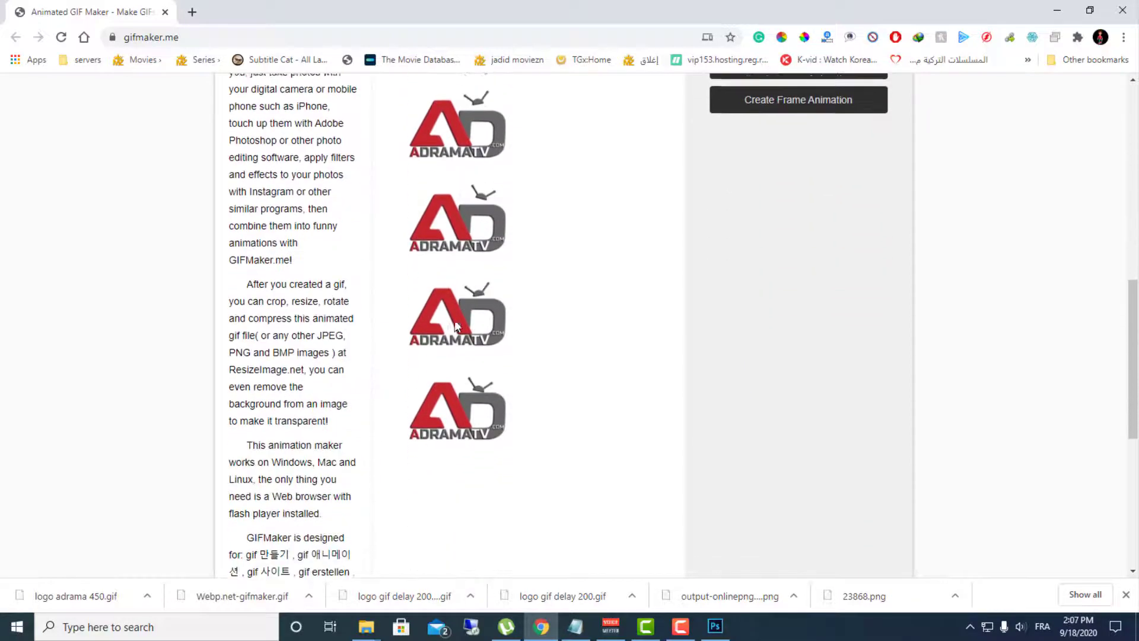
scroll(457, 325, "up", 12)
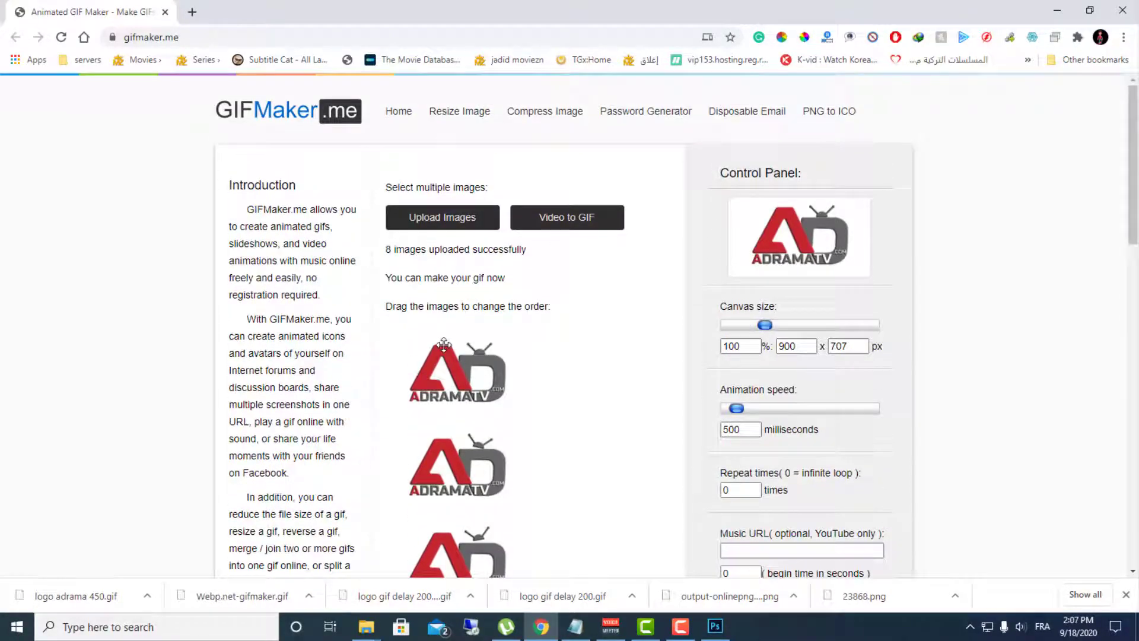
scroll(447, 372, "down", 1)
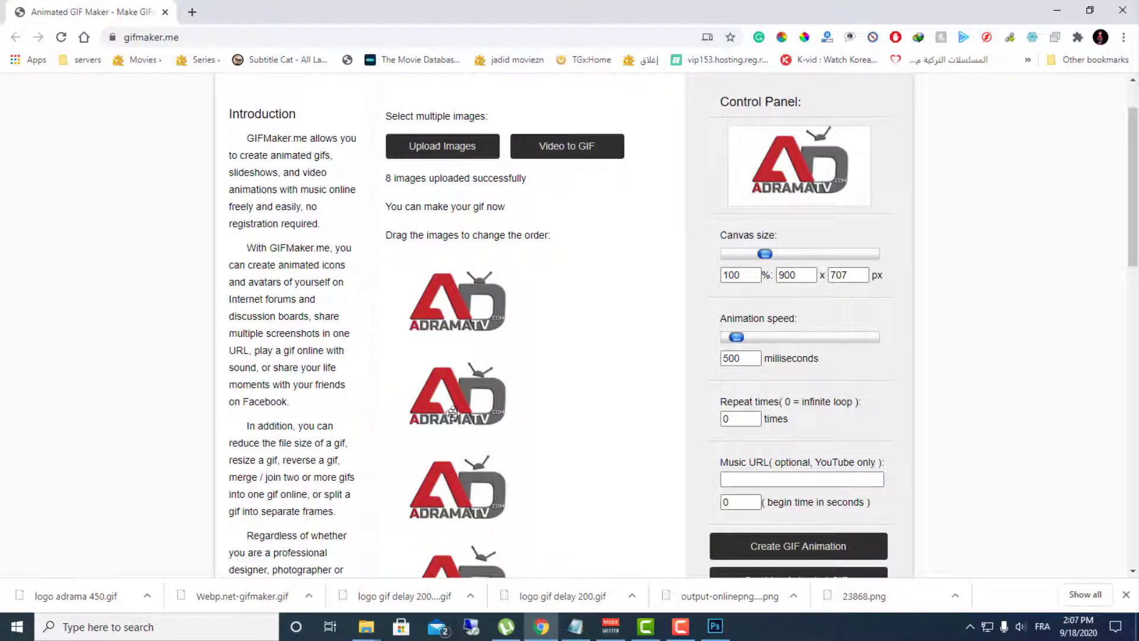
scroll(469, 512, "up", 1)
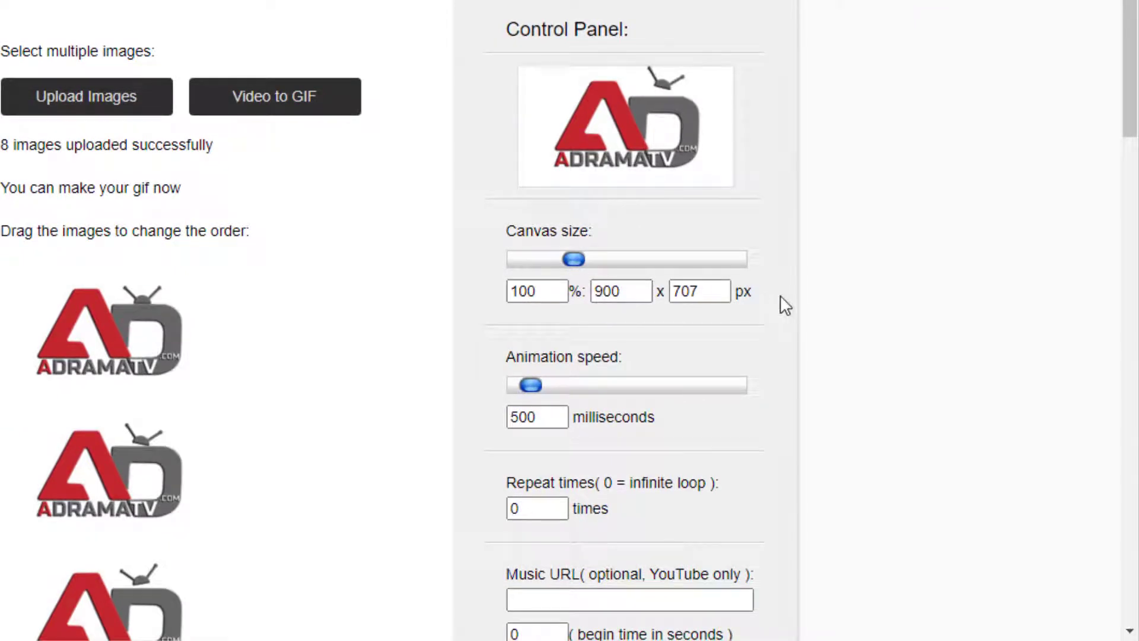
Step: Change the canvas size from 100% to 50%, giving a 450 x 353 px output
left_click(607, 292)
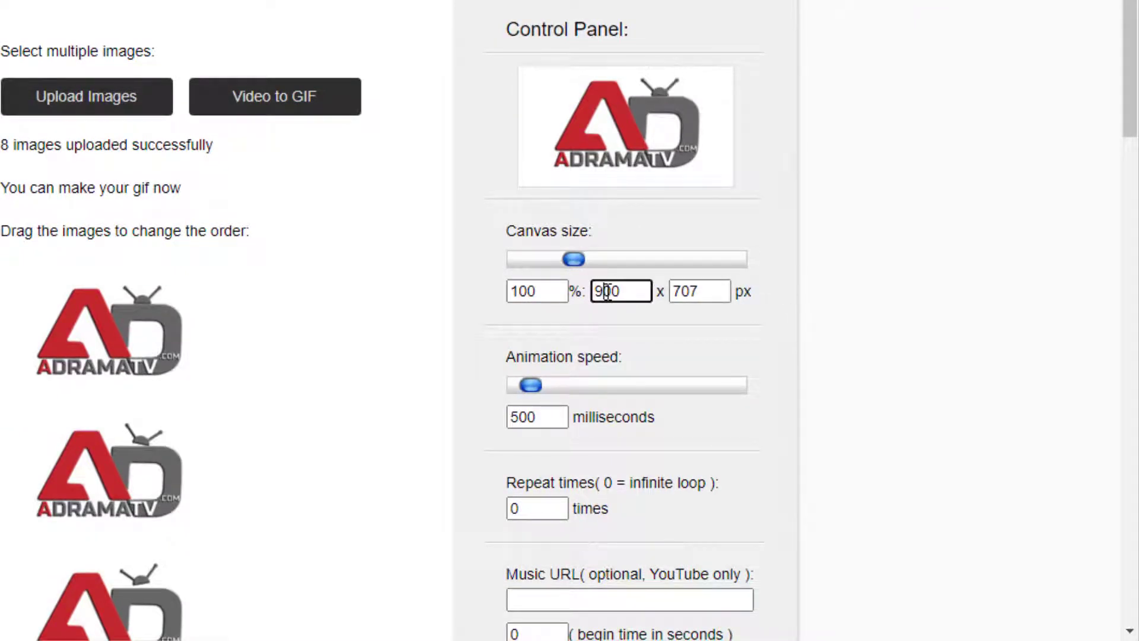
left_click(551, 293)
left_click_drag(551, 293, 465, 289)
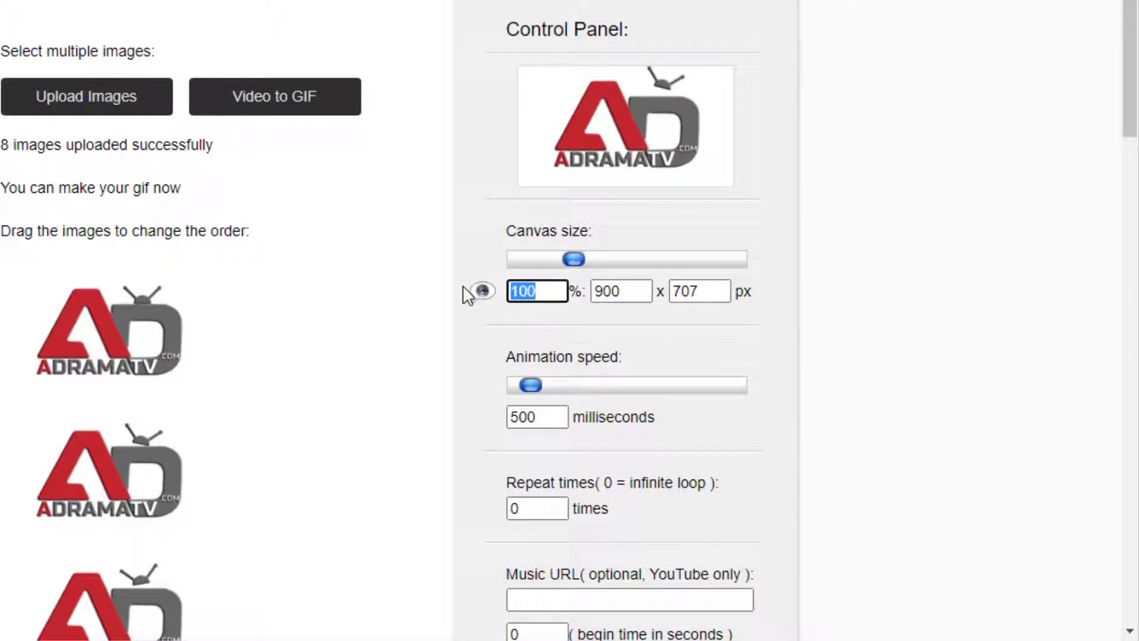
type("50")
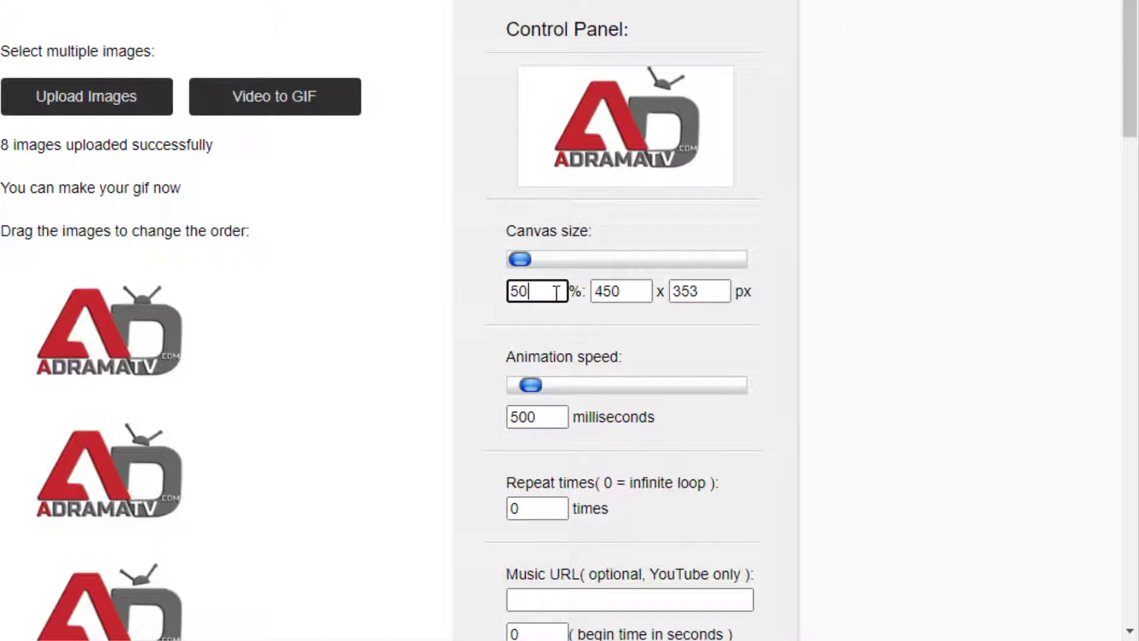
left_click(585, 295)
key("ctrl+a")
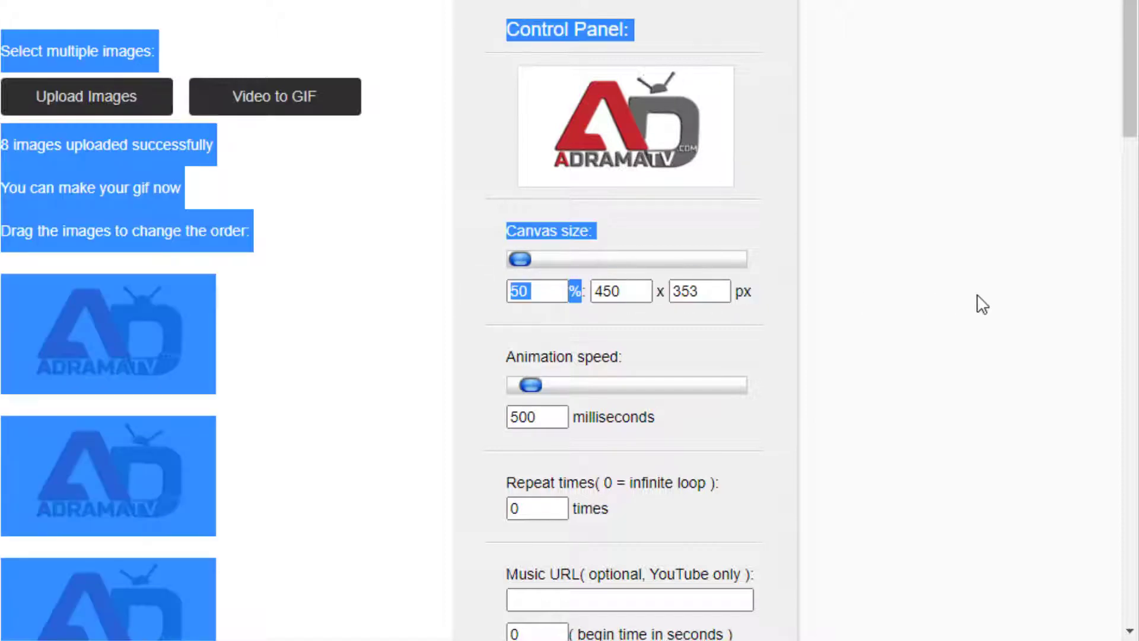
left_click(735, 319)
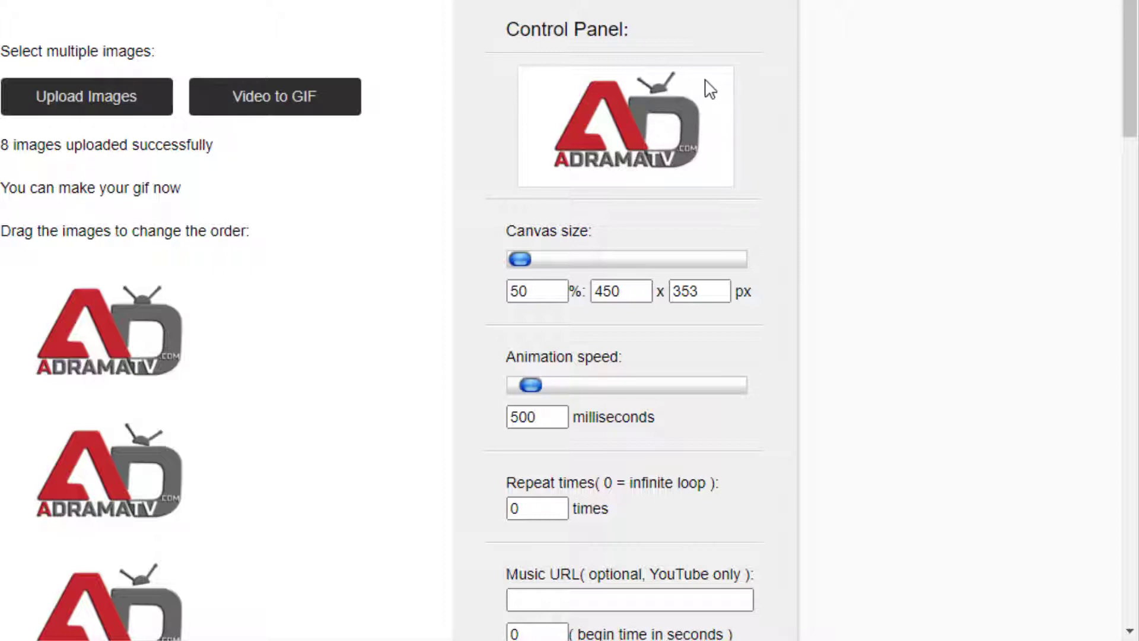
Step: Replace the 500 ms animation speed with 290 ms per frame
double_click(526, 415)
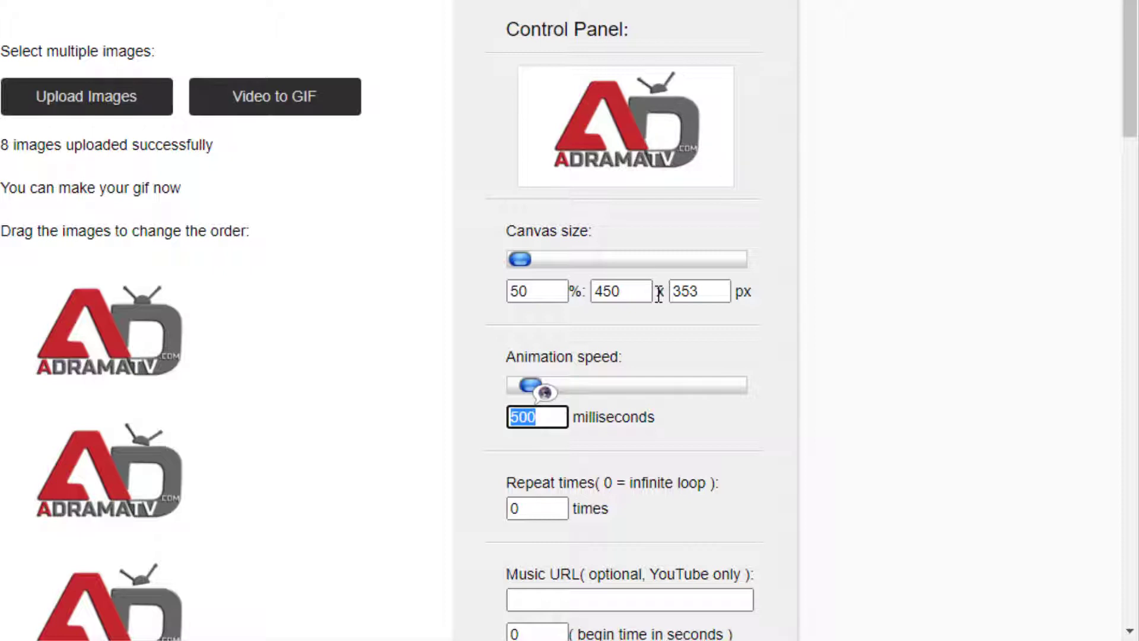
type("1000")
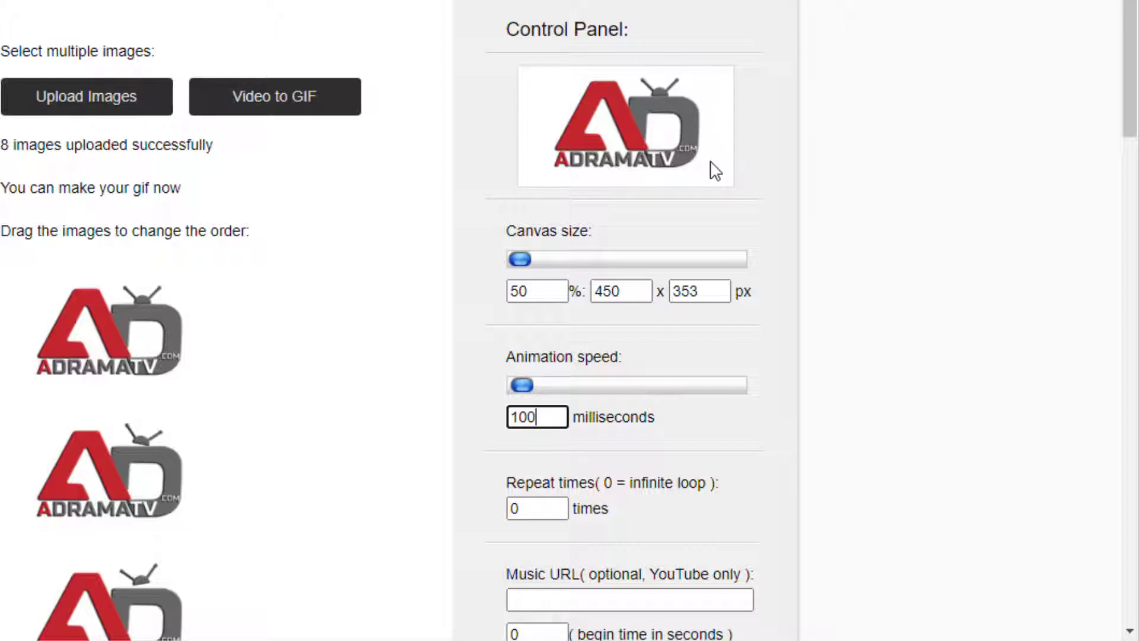
key("ctrl+a")
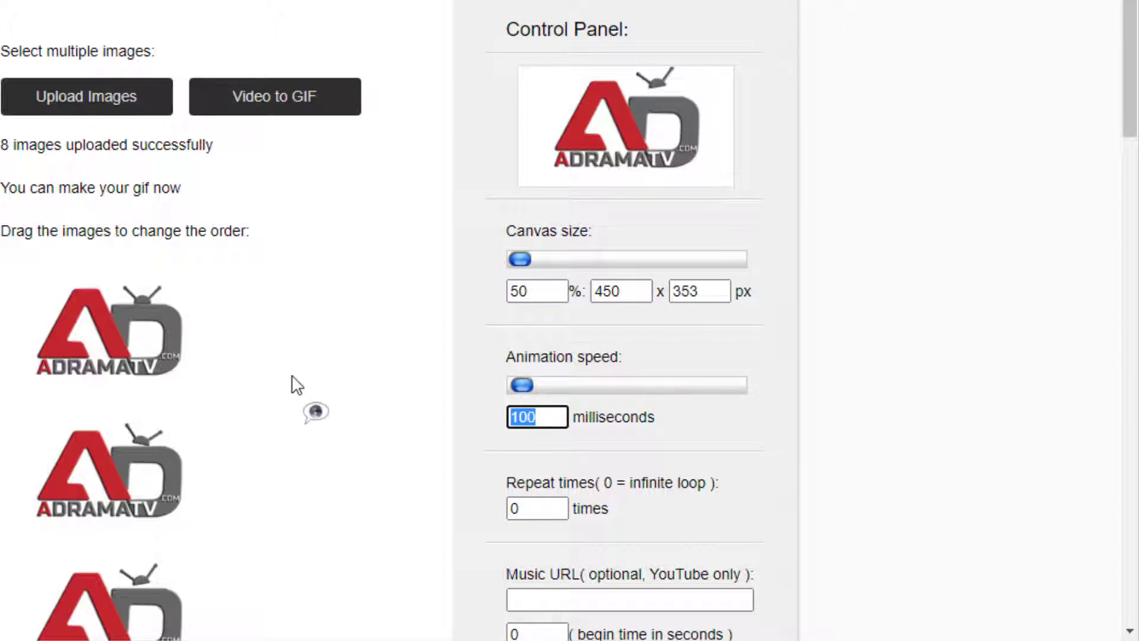
type("290")
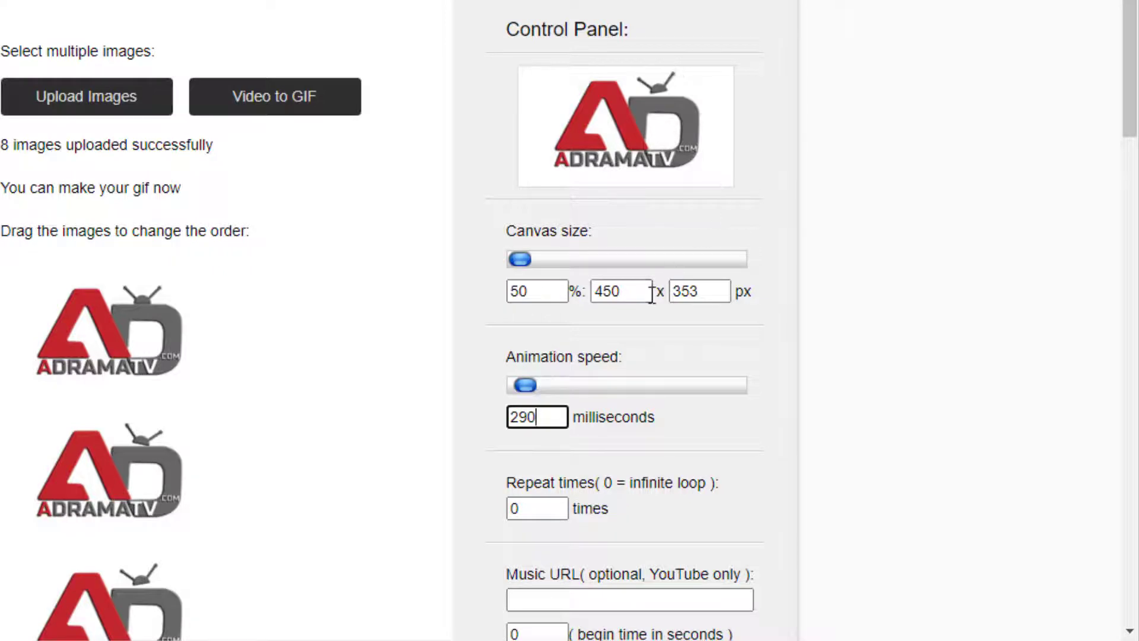
scroll(651, 303, "down", 3)
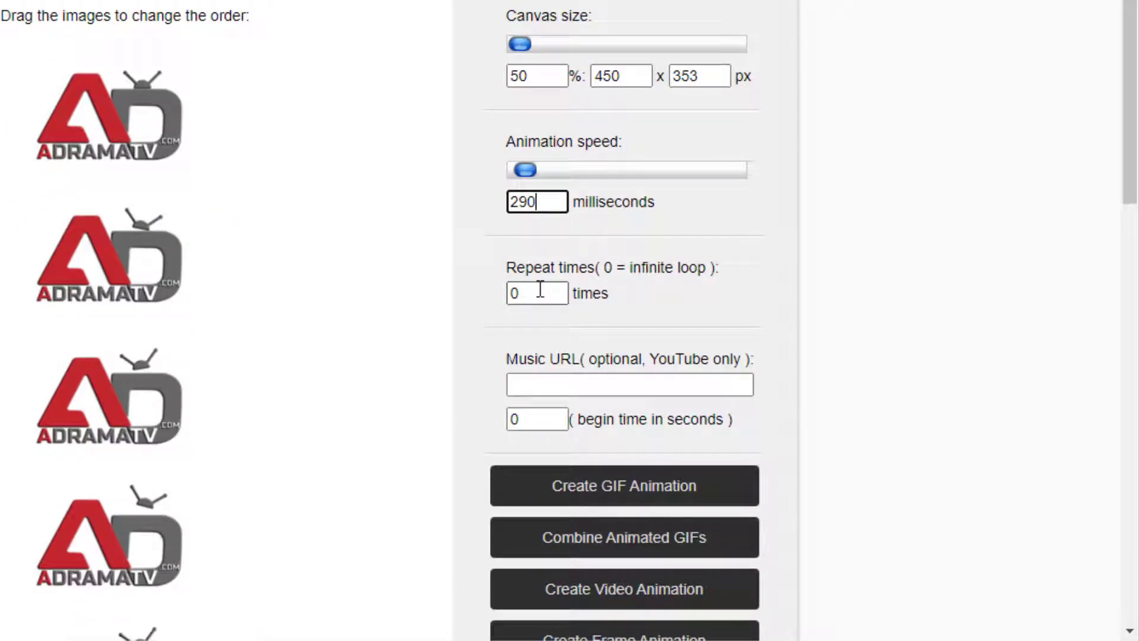
scroll(916, 243, "up", 2)
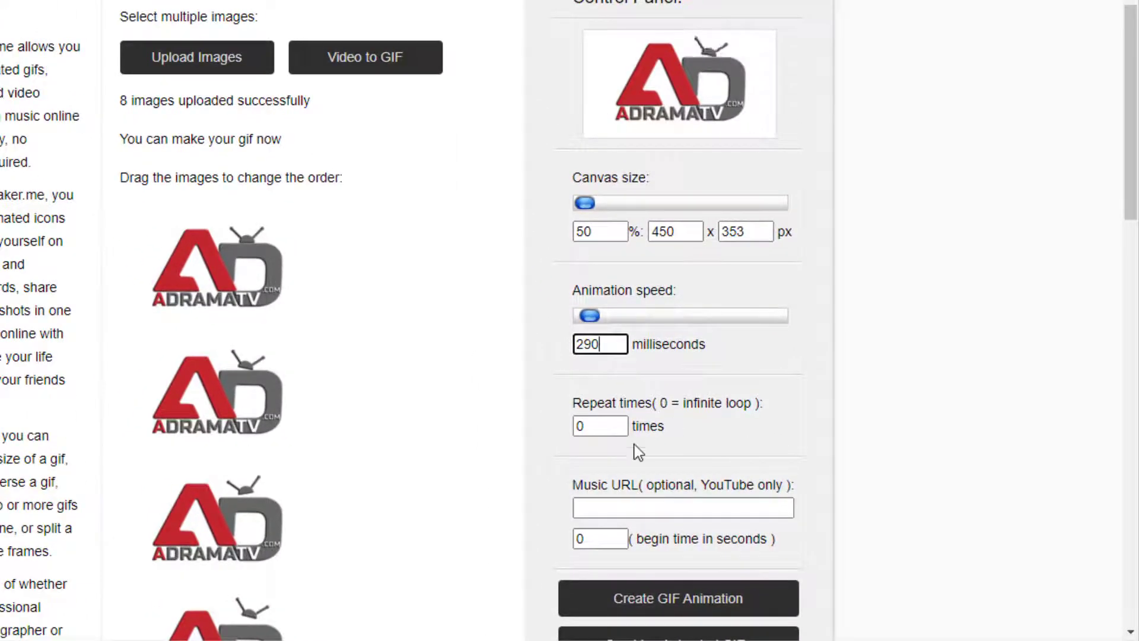
scroll(623, 456, "down", 2)
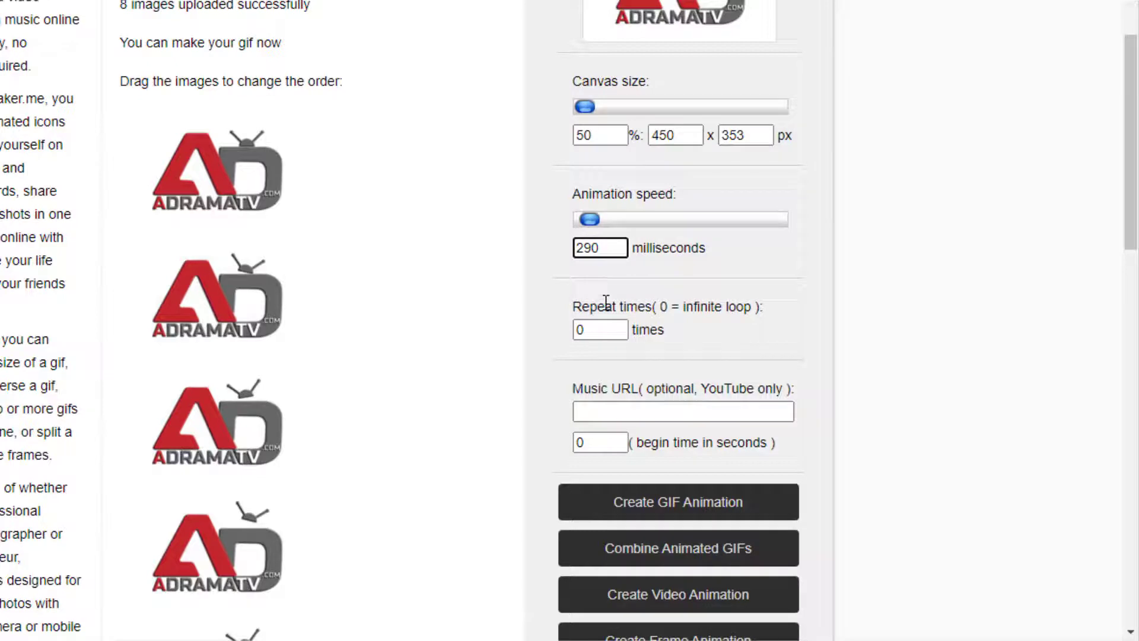
scroll(867, 83, "up", 2)
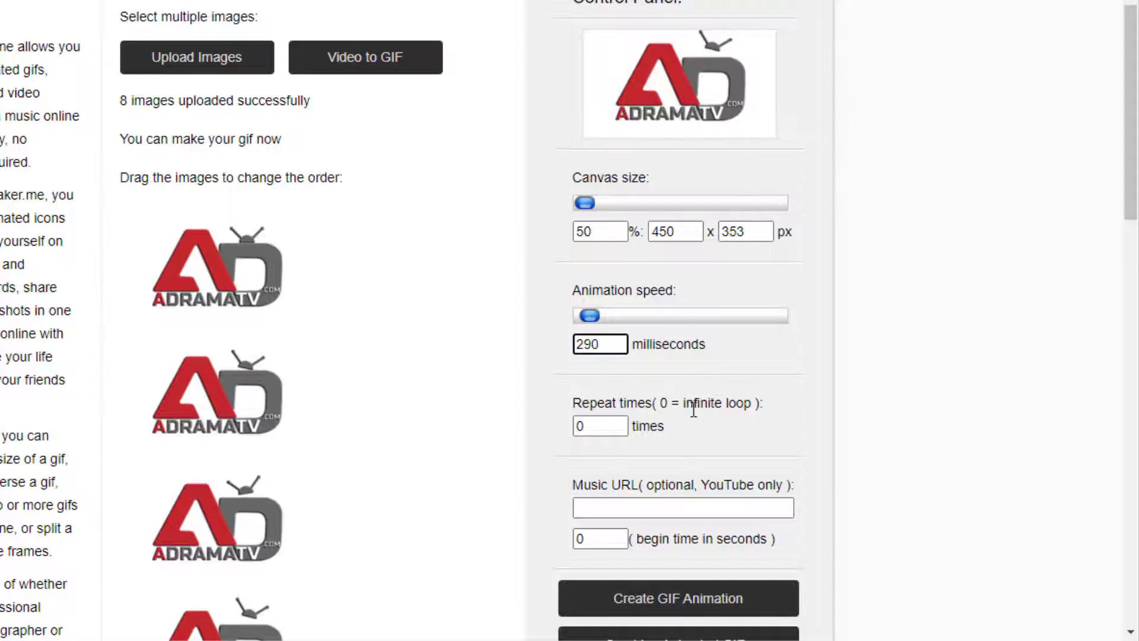
scroll(635, 549, "down", 1)
scroll(635, 549, "down", 3)
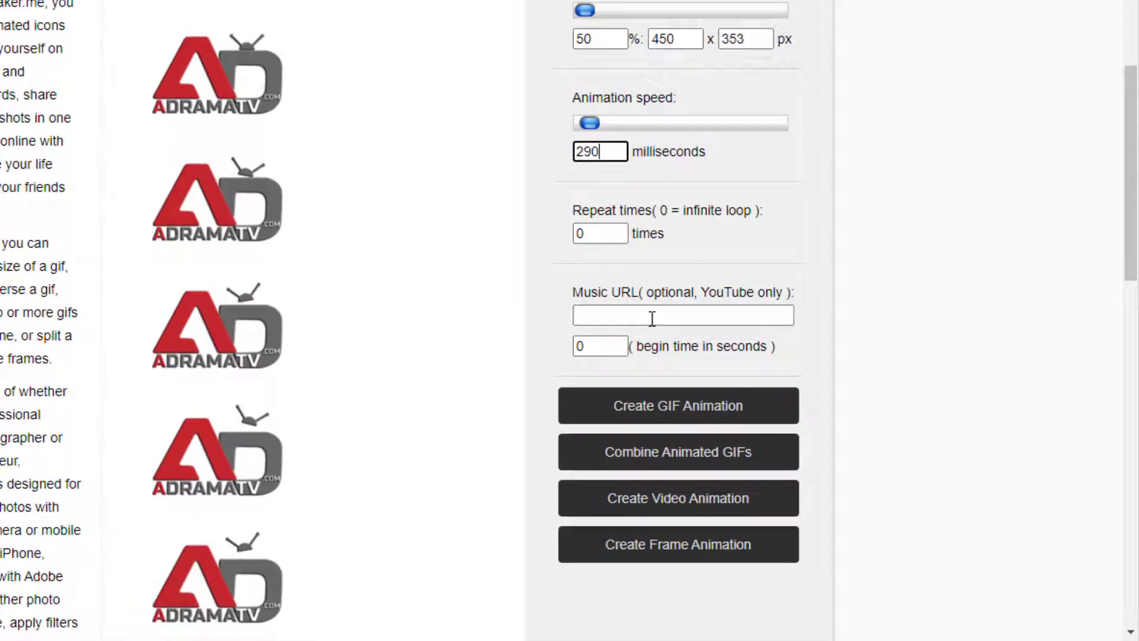
scroll(644, 408, "down", 2)
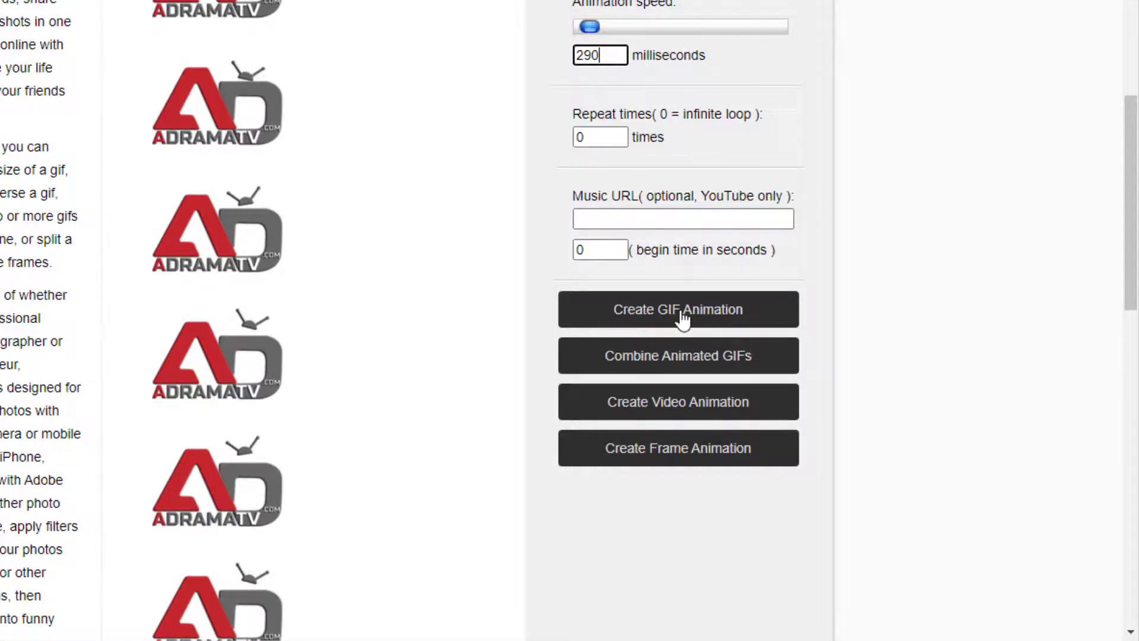
scroll(679, 321, "up", 2)
scroll(676, 267, "up", 3)
scroll(675, 237, "down", 2)
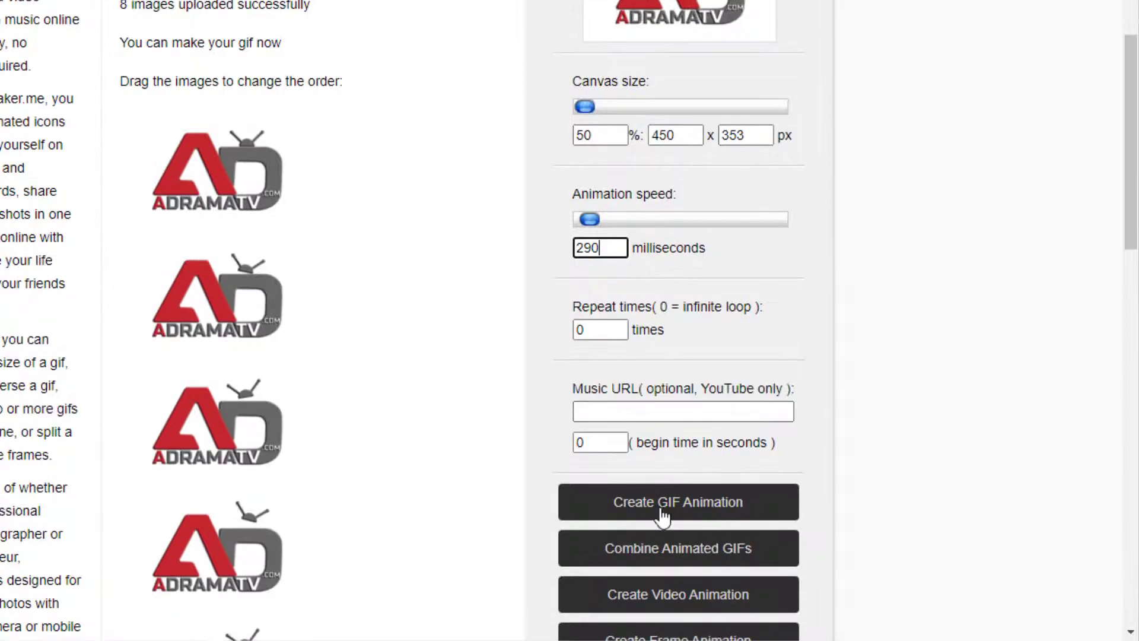